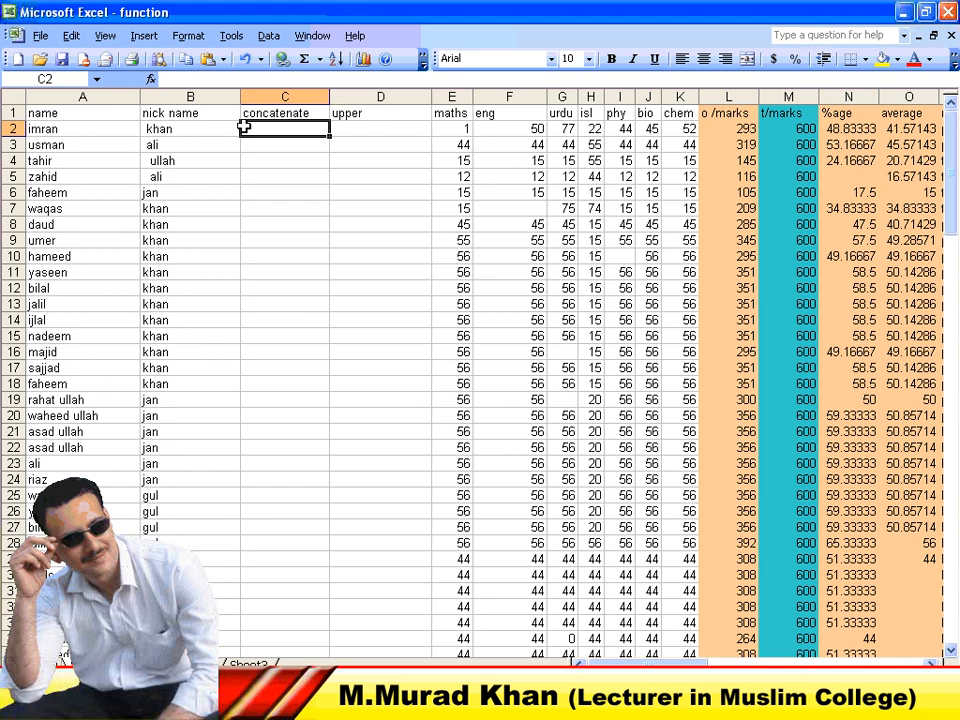
pyautogui.click(88, 130)
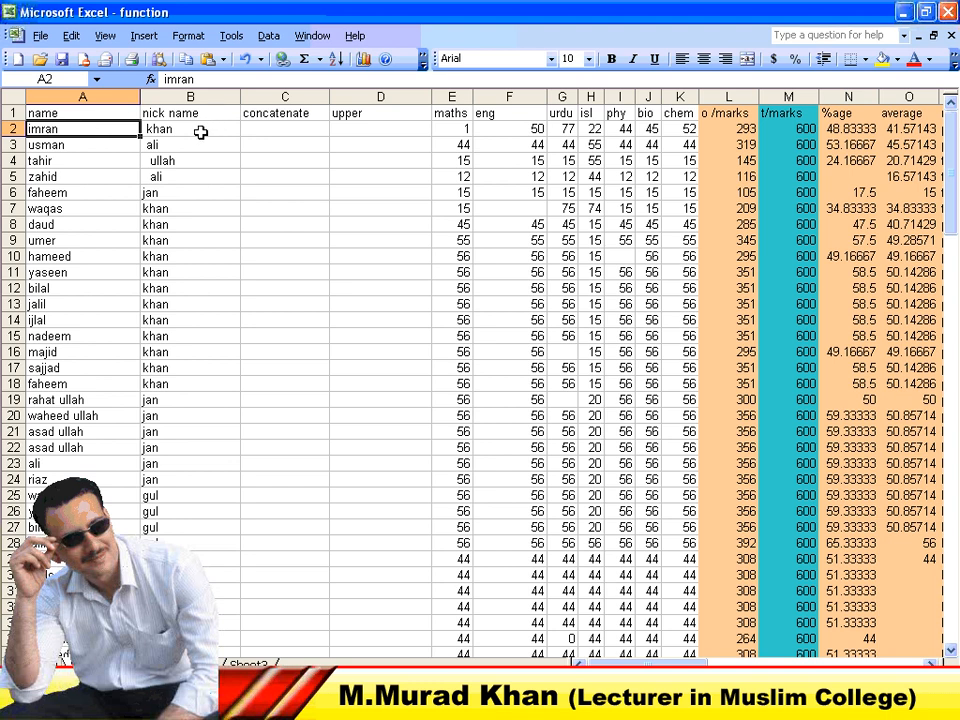
pyautogui.click(200, 132)
pyautogui.click(126, 132)
pyautogui.click(156, 131)
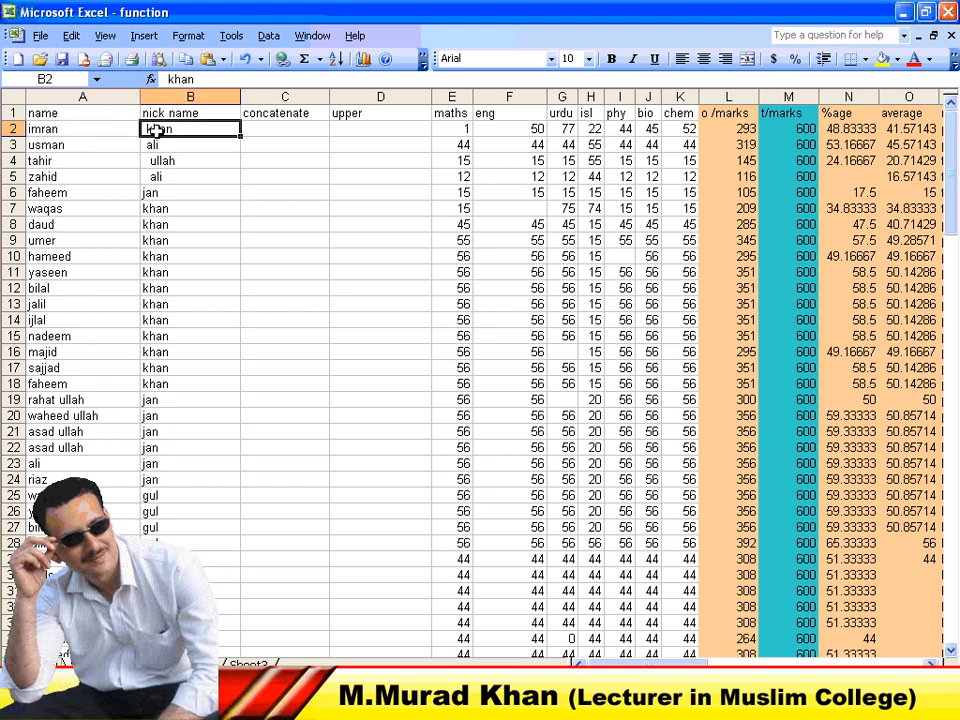
pyautogui.click(77, 130)
pyautogui.click(146, 132)
# Enter the formula =concatenate(A2,B2) in cell C2 to join the name and nick name.
pyautogui.click(274, 132)
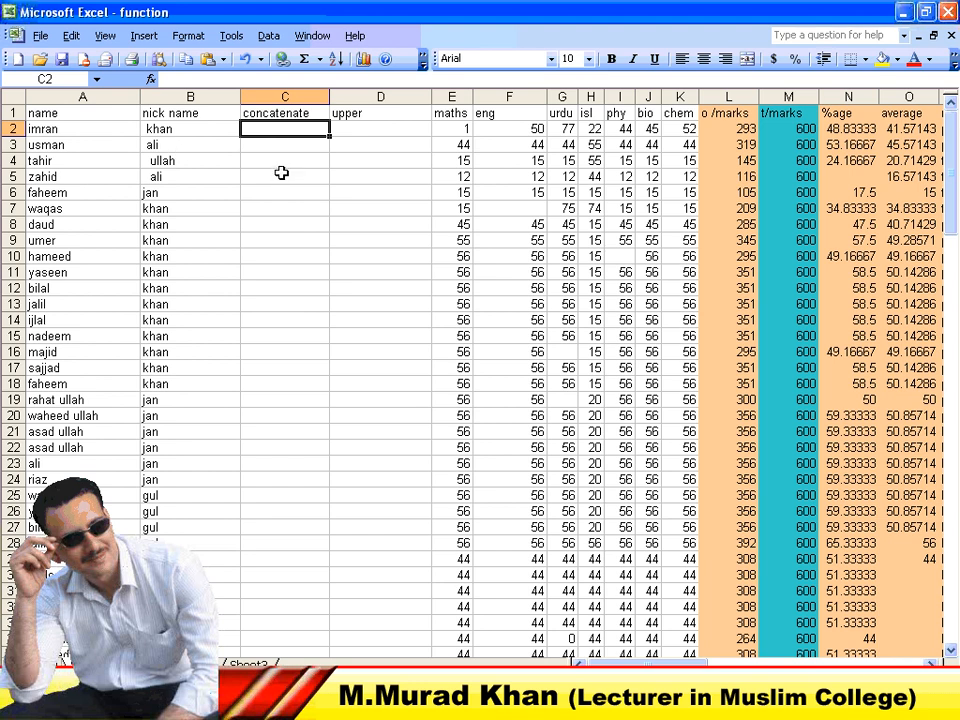
pyautogui.write('=con')
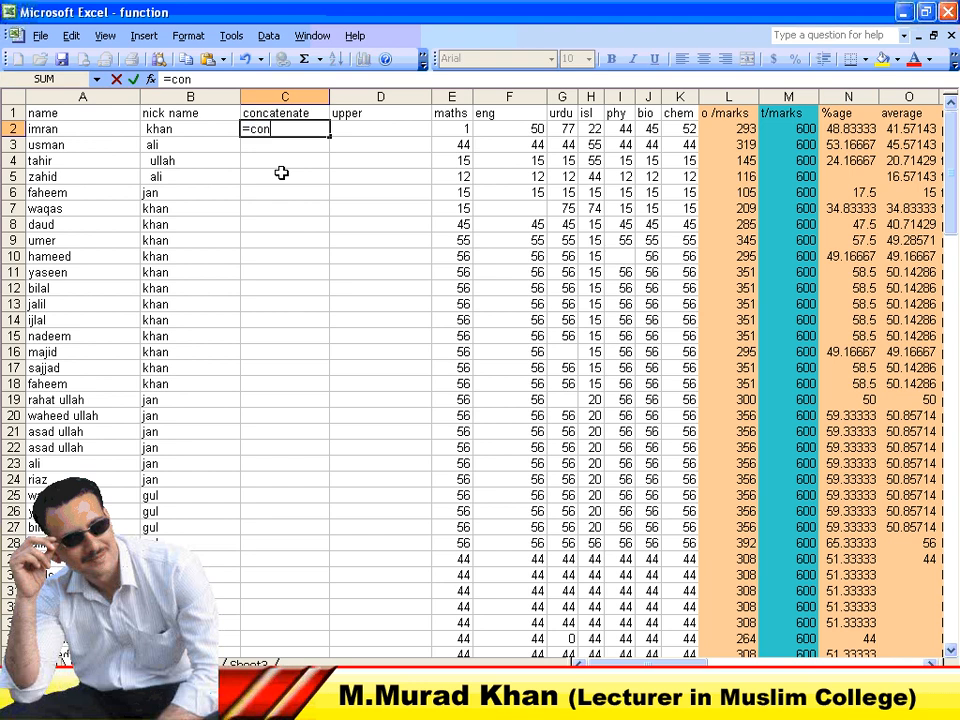
pyautogui.write('catenate(')
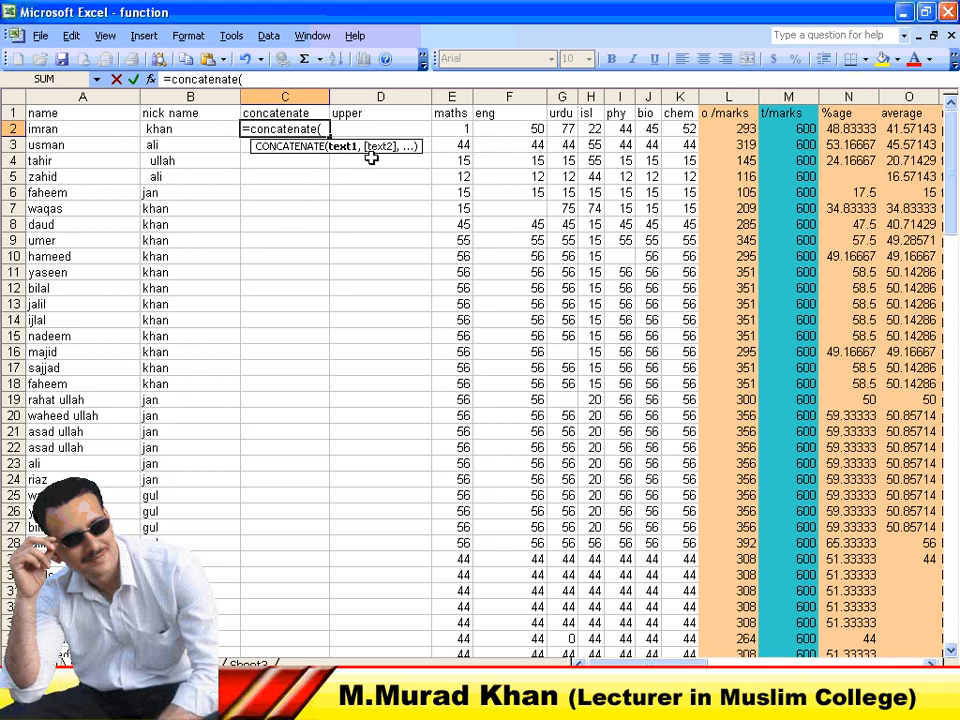
pyautogui.click(112, 131)
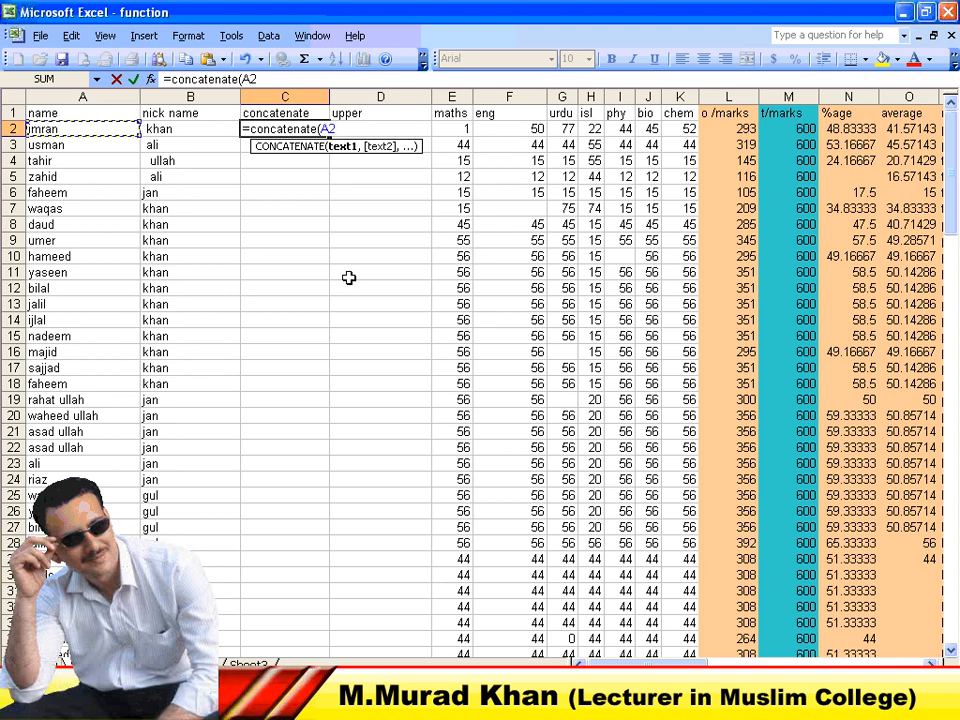
pyautogui.write(',')
pyautogui.click(201, 129)
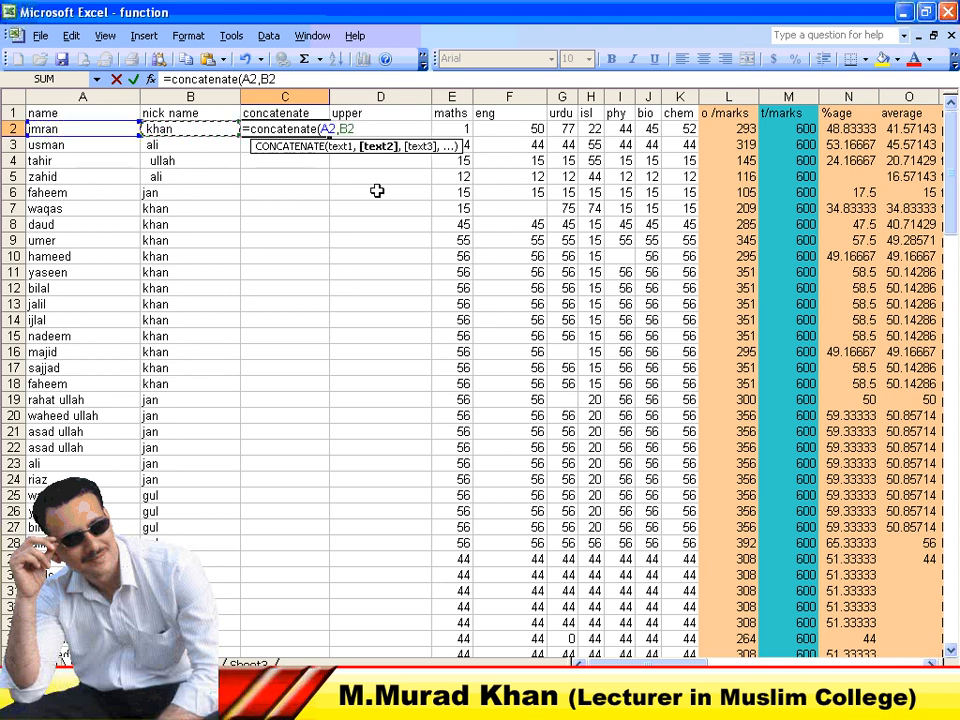
pyautogui.write(')')
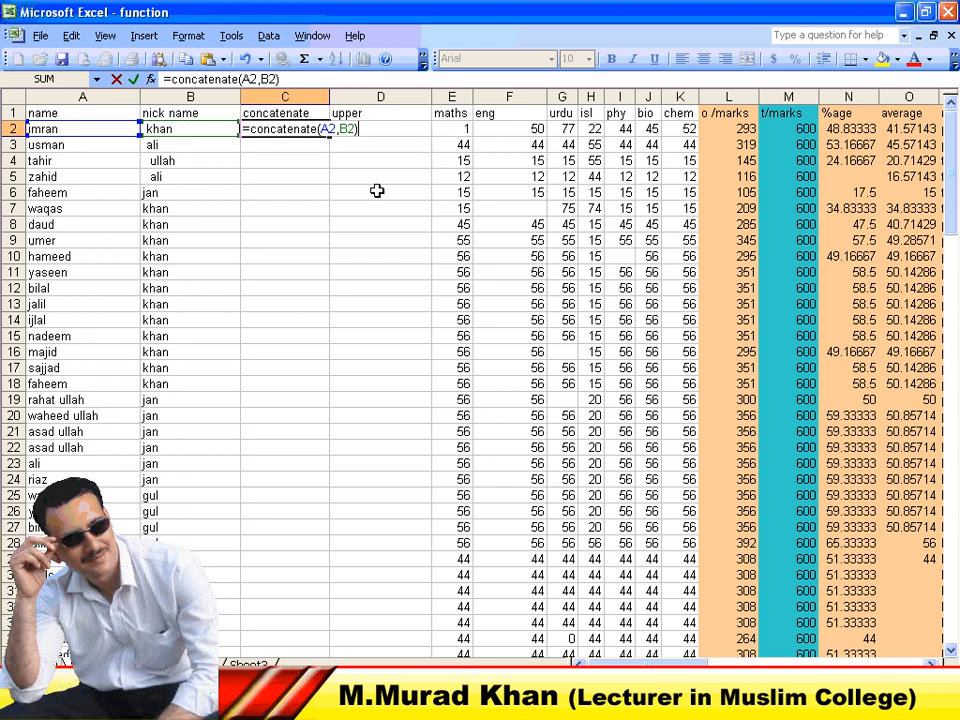
pyautogui.press('Return')
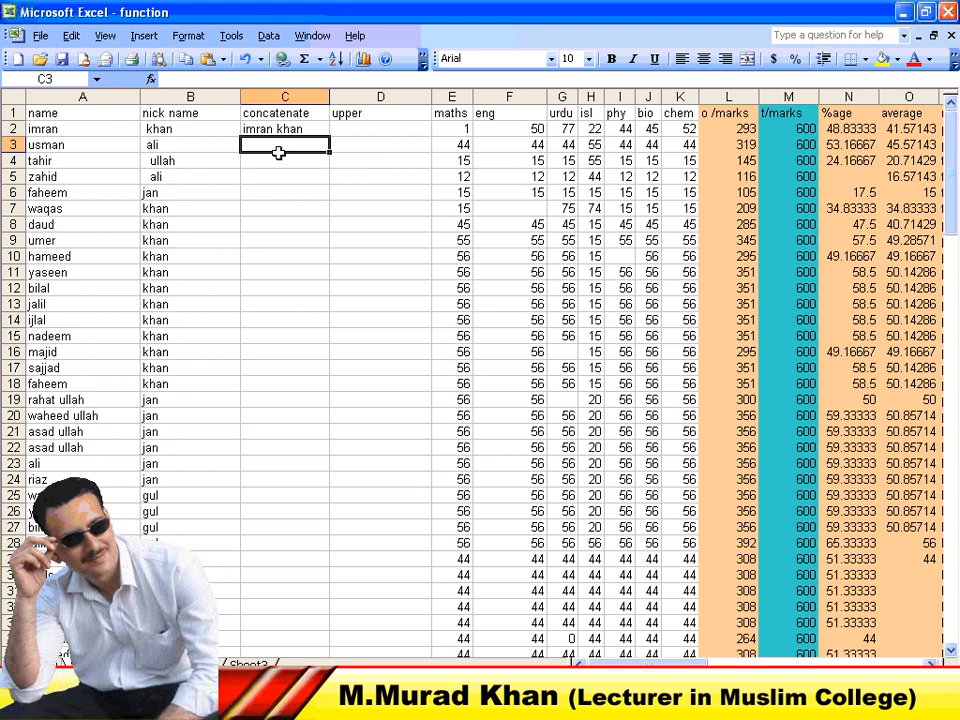
# Insert the CONCATENATE function into cell C3, choosing it from the All category of functions.
pyautogui.click(150, 78)
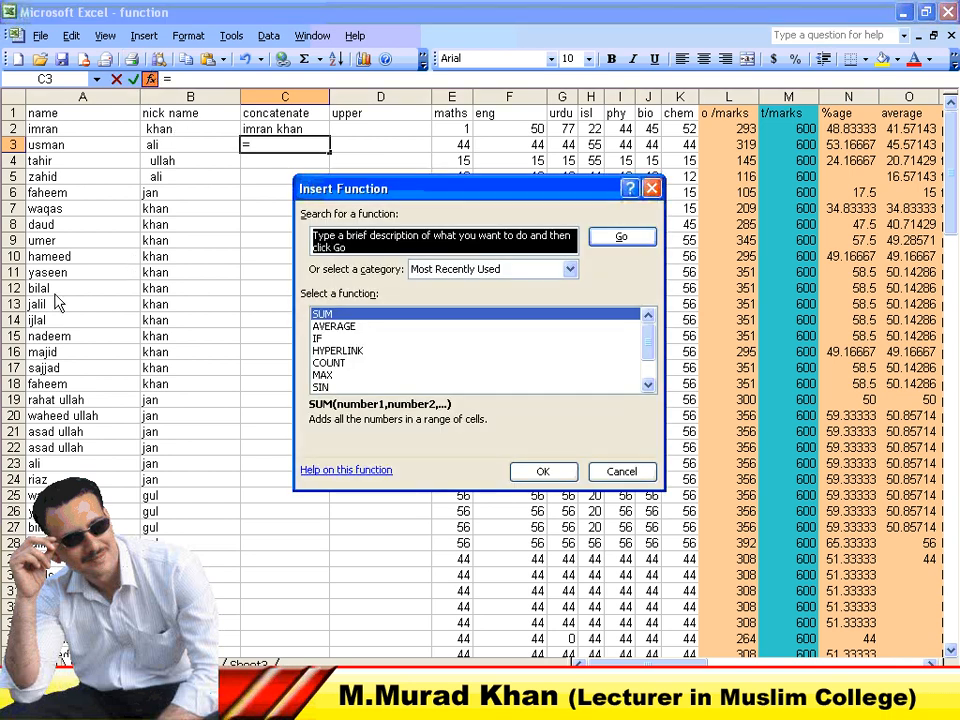
pyautogui.click(502, 272)
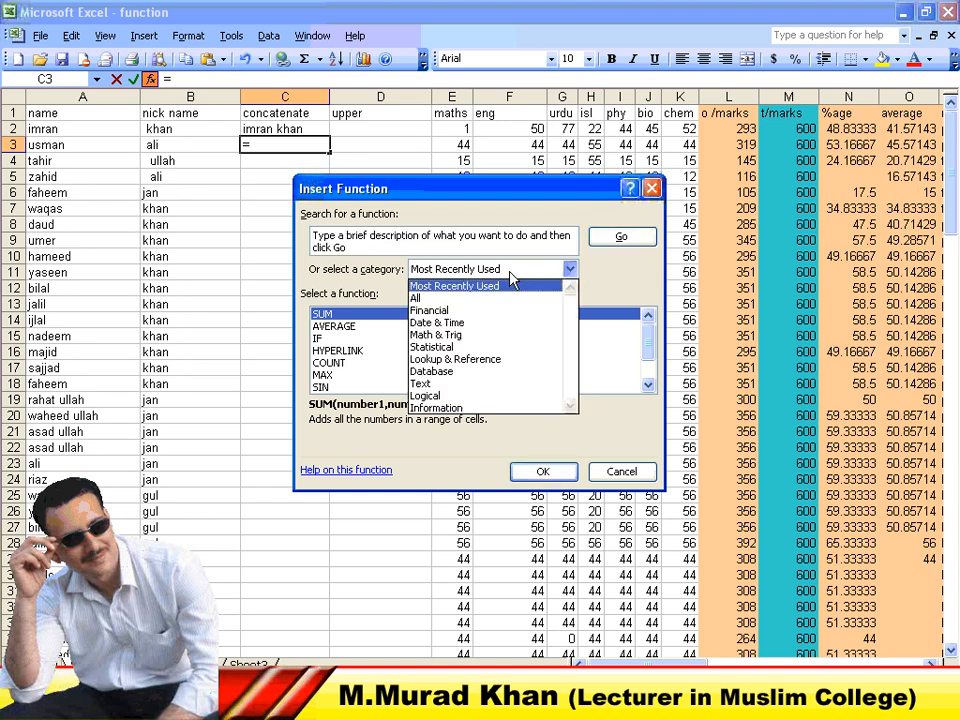
pyautogui.click(500, 298)
pyautogui.click(385, 351)
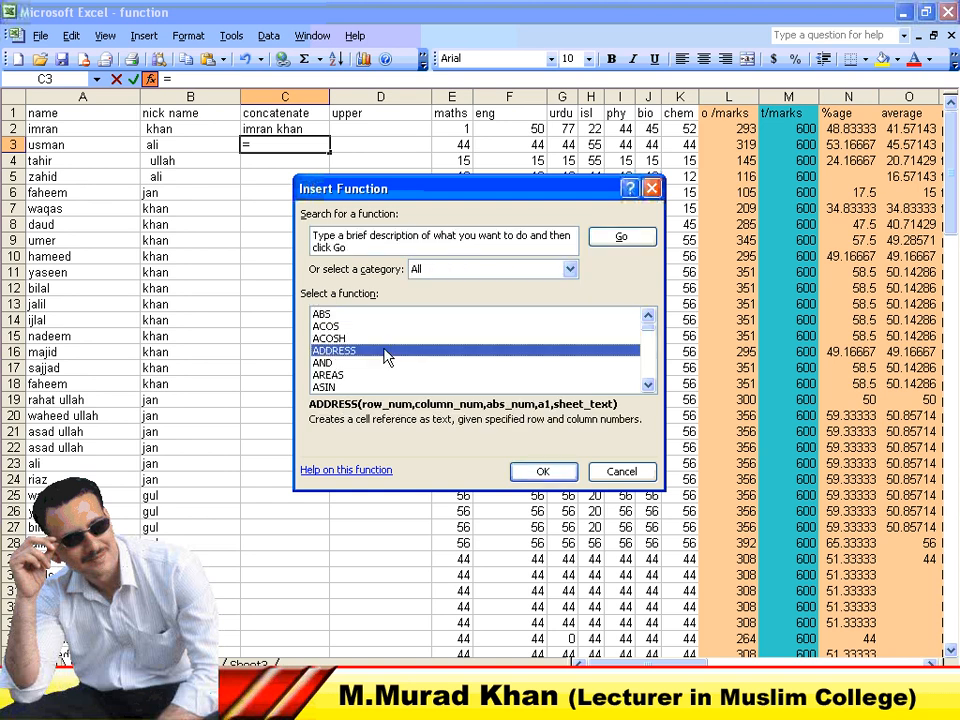
pyautogui.write('con')
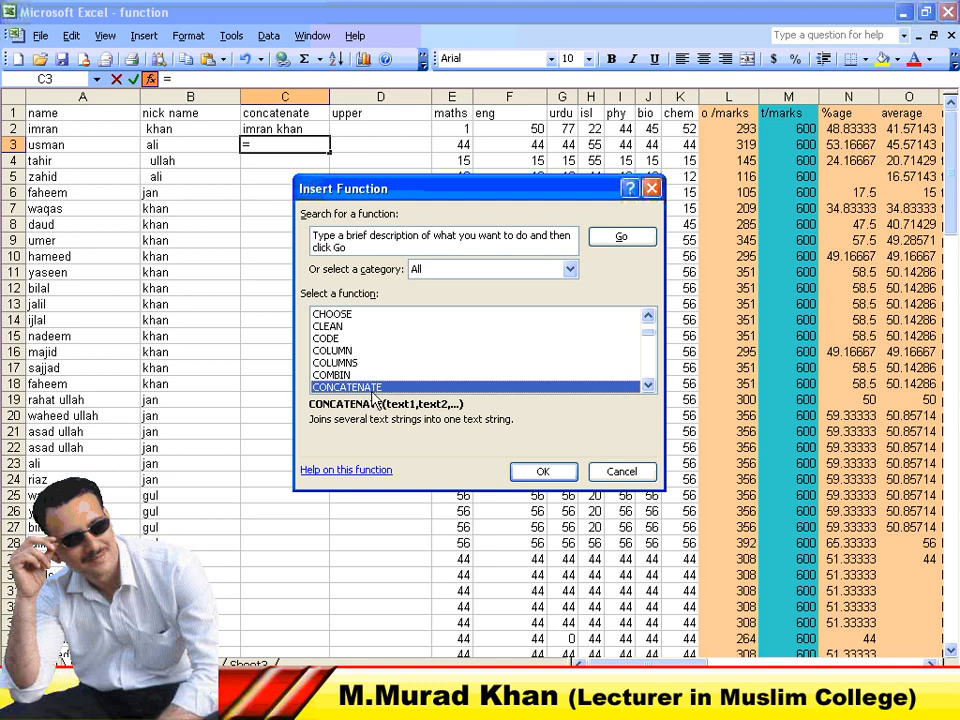
pyautogui.click(543, 471)
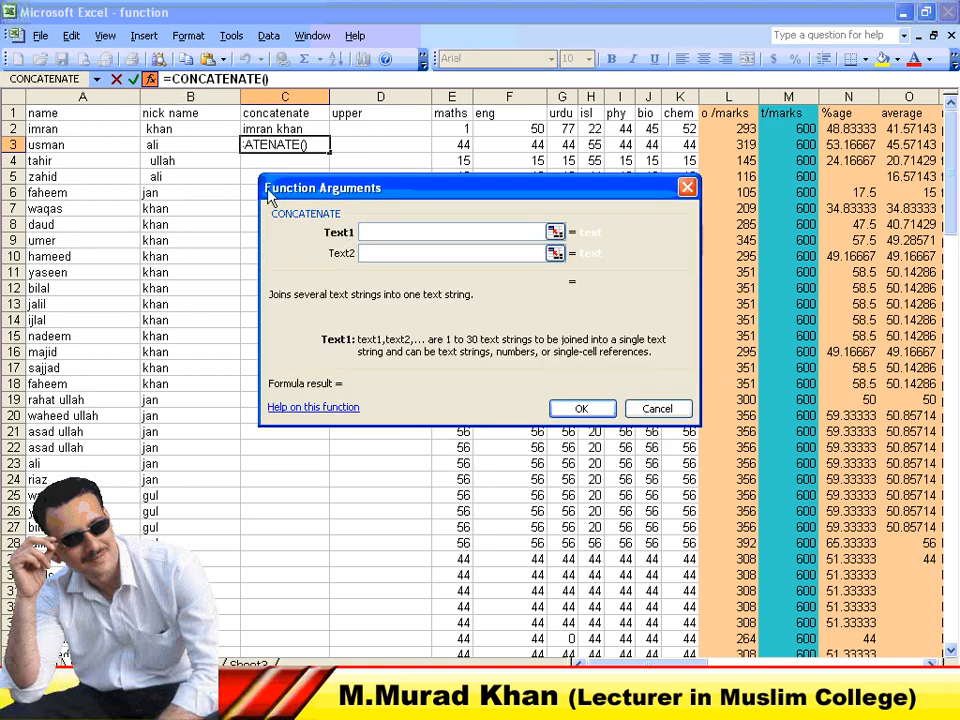
# Set the CONCATENATE arguments to A3 for Text1 and B3 for Text2, and confirm the function.
pyautogui.click(58, 144)
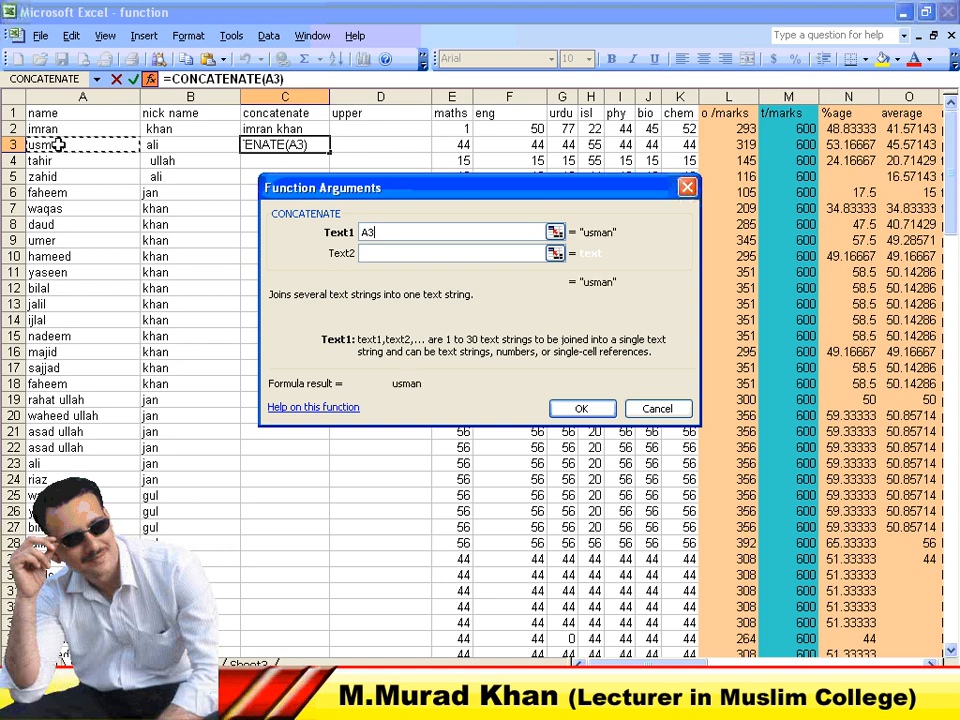
pyautogui.click(369, 253)
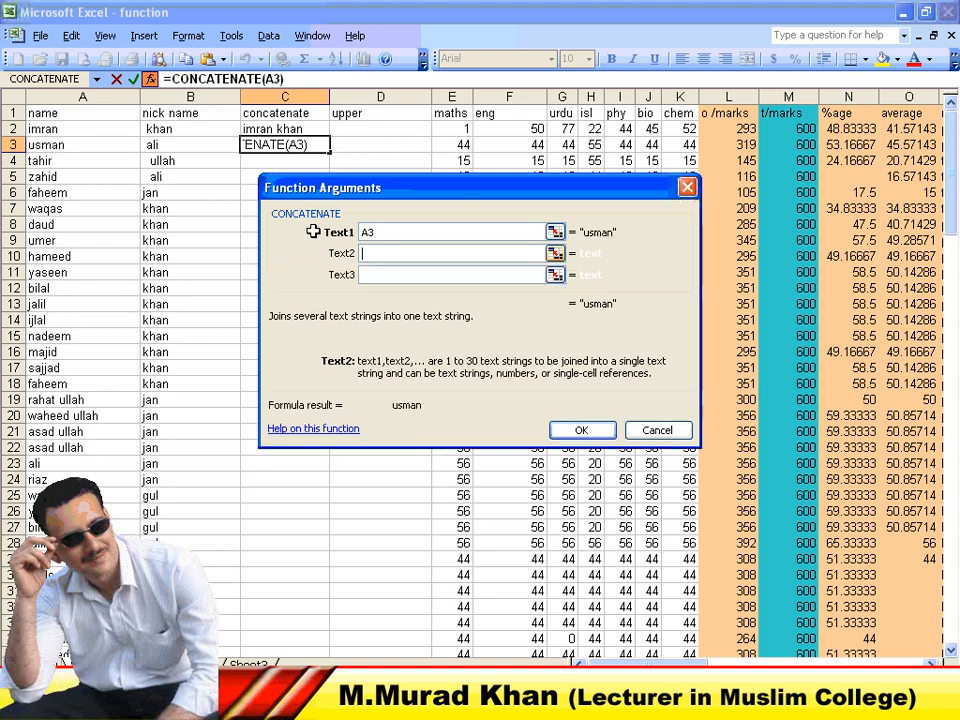
pyautogui.click(162, 146)
pyautogui.click(579, 432)
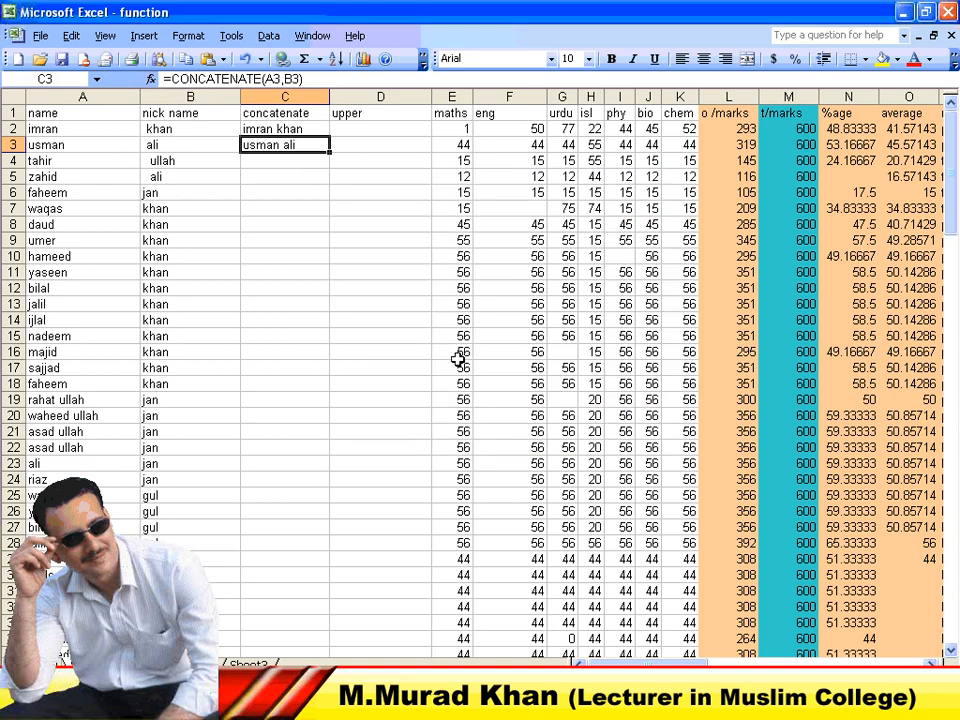
# Fill the CONCATENATE formula from C3 down through C36 and inspect the formula in C3.
pyautogui.moveTo(331, 153); pyautogui.dragTo(332, 630)
pyautogui.scroll(1, 348, 444)
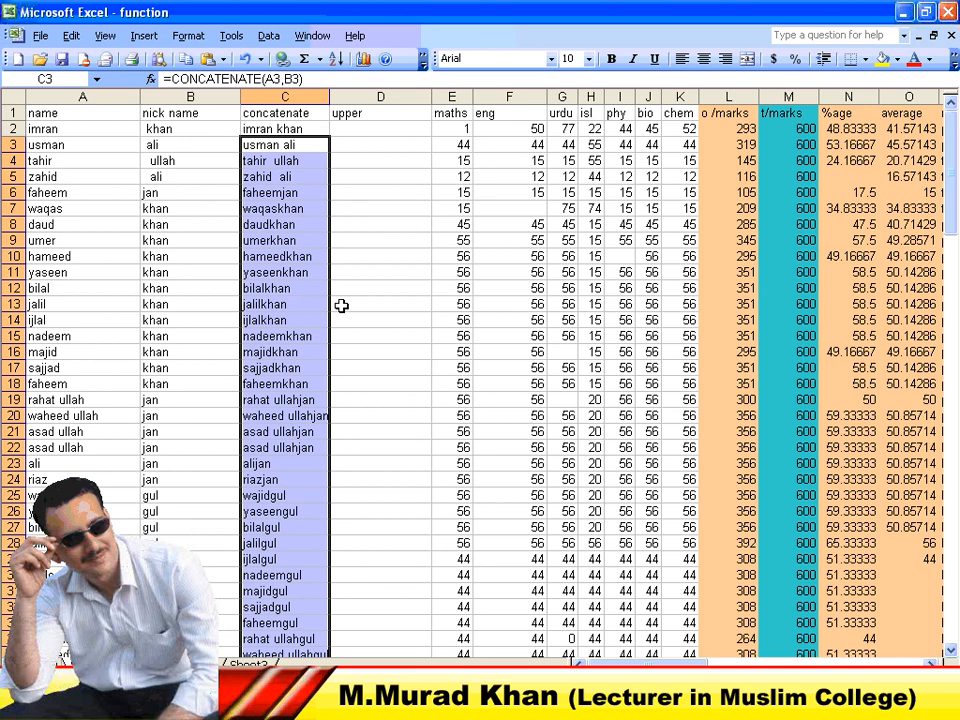
pyautogui.click(343, 148)
pyautogui.doubleClick(314, 147)
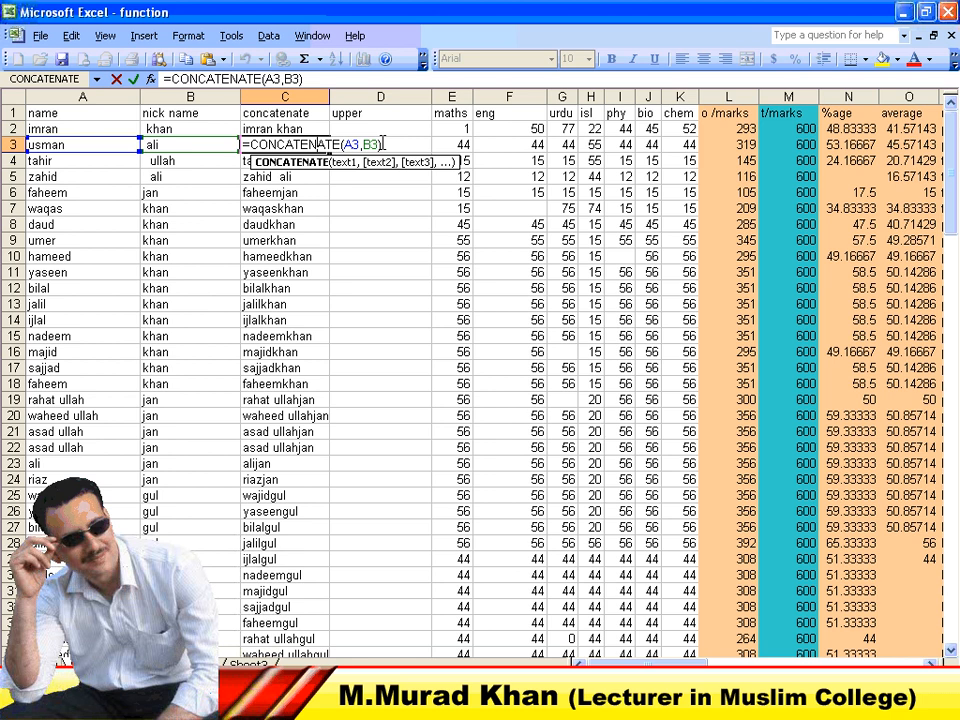
pyautogui.press('Return')
pyautogui.press('Up')
pyautogui.press('Up')
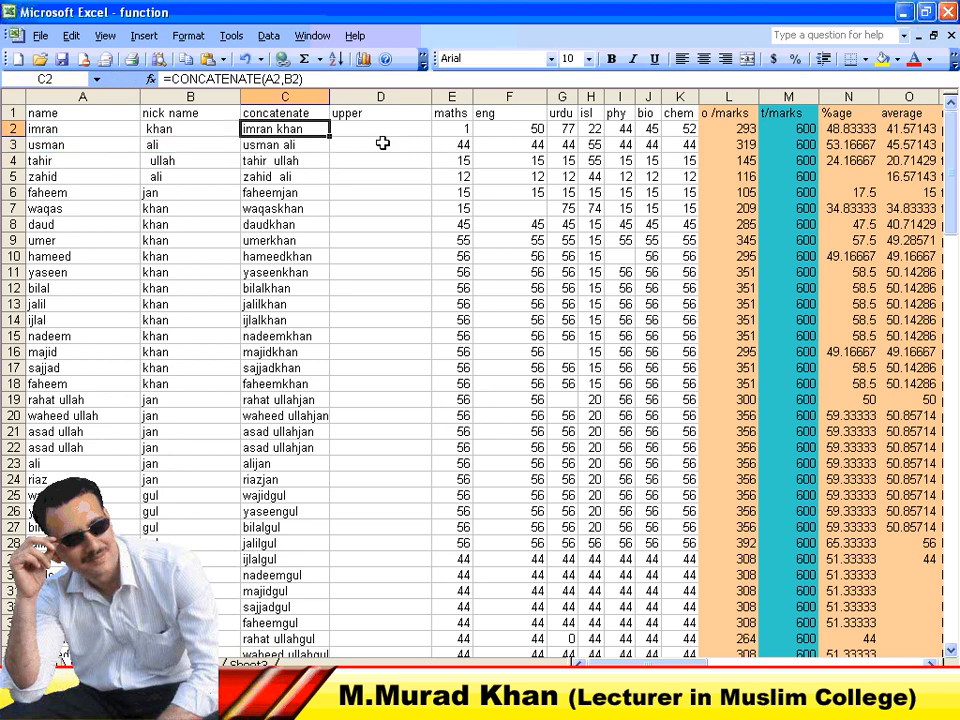
# Enter =upper(C2) in cell D2 and fill the formula down through D34.
pyautogui.press('Right')
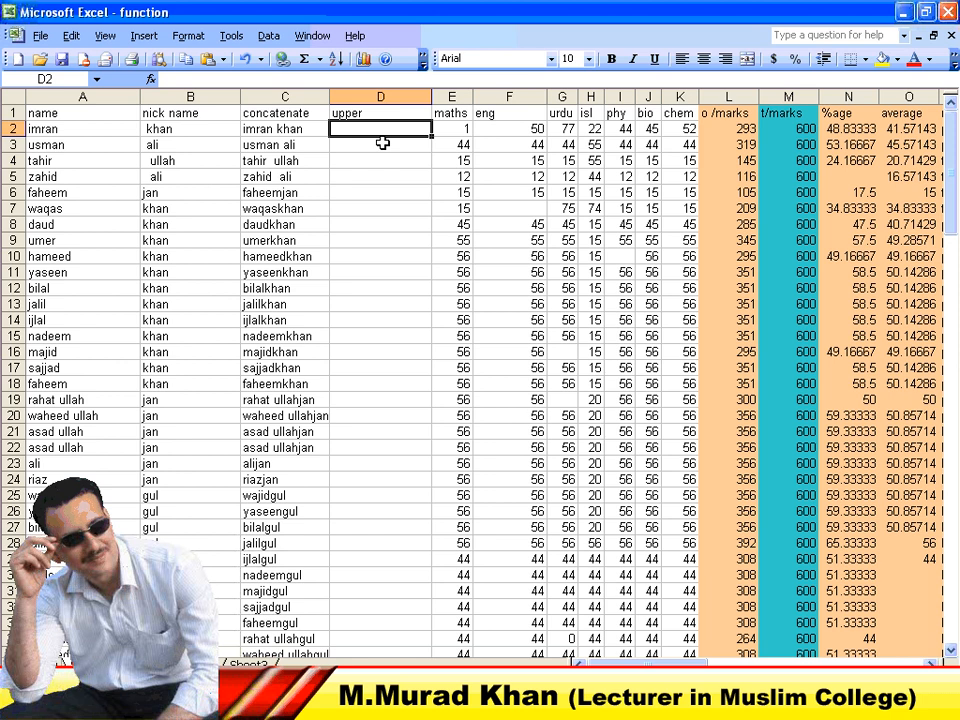
pyautogui.press('Left')
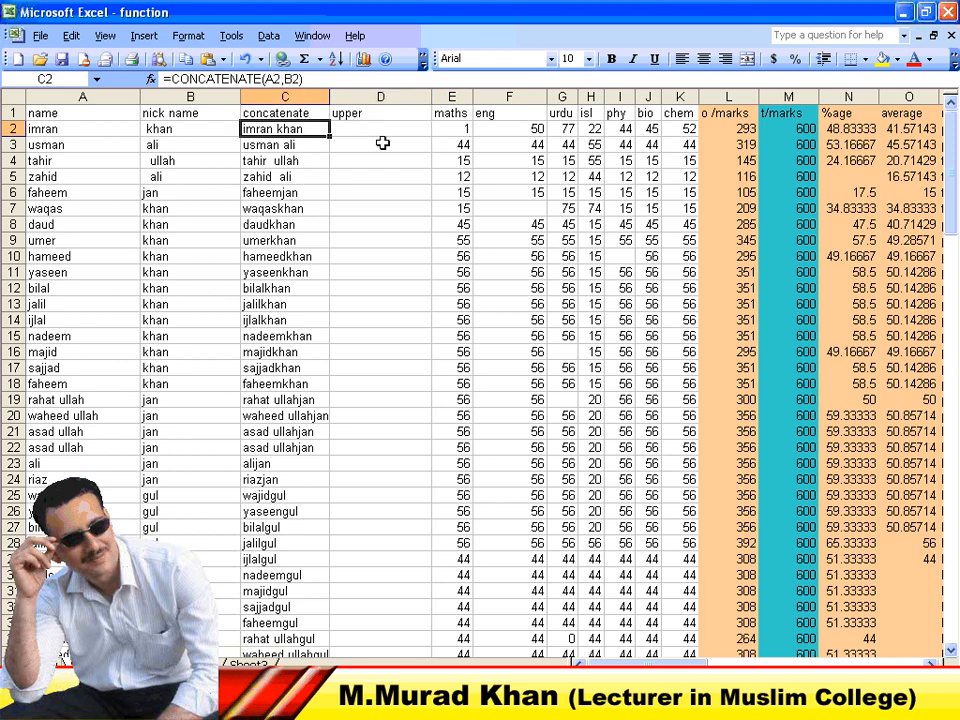
pyautogui.press('Right')
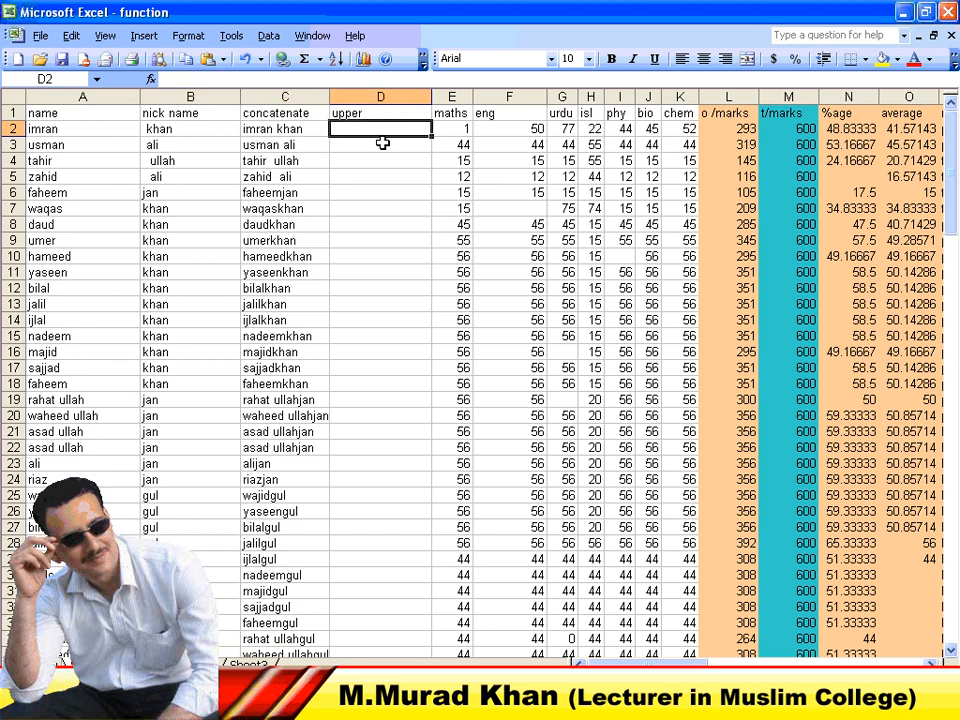
pyautogui.write('=')
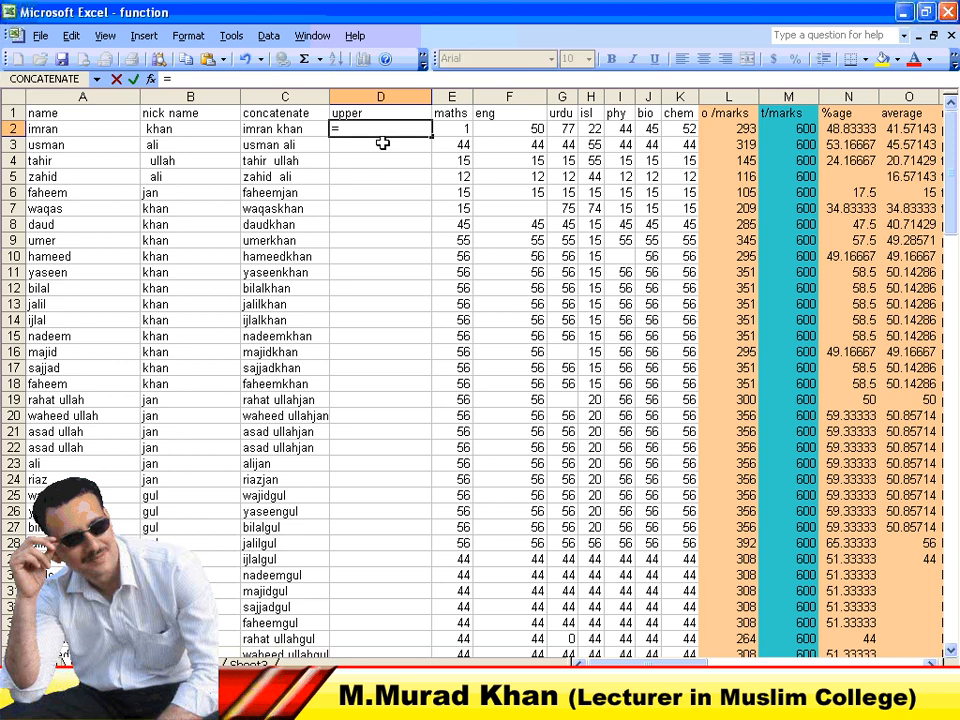
pyautogui.write('upper(')
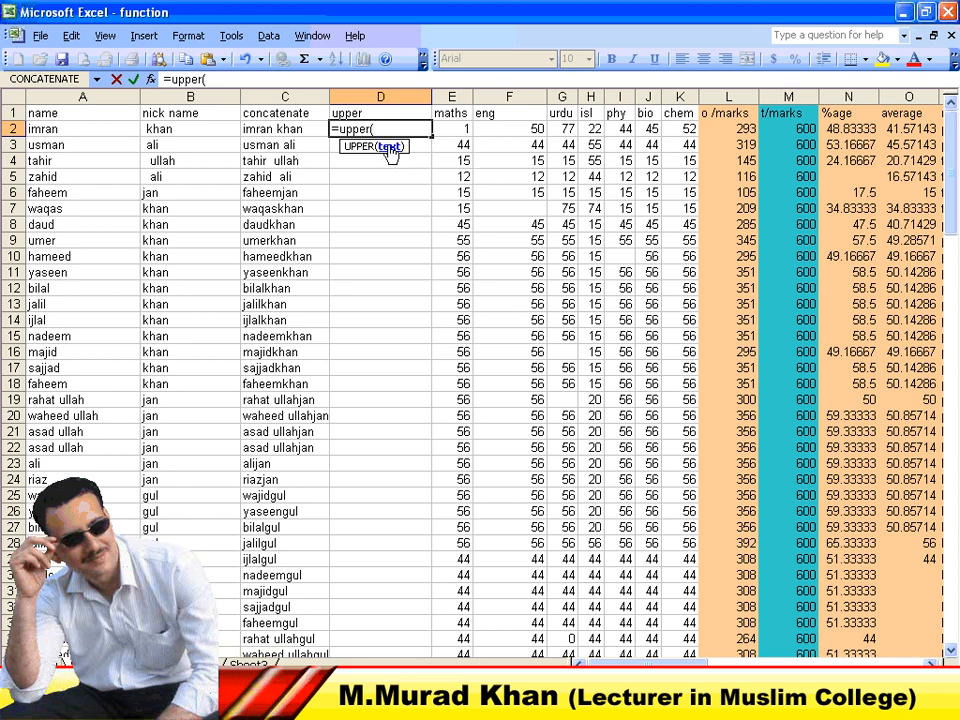
pyautogui.click(250, 131)
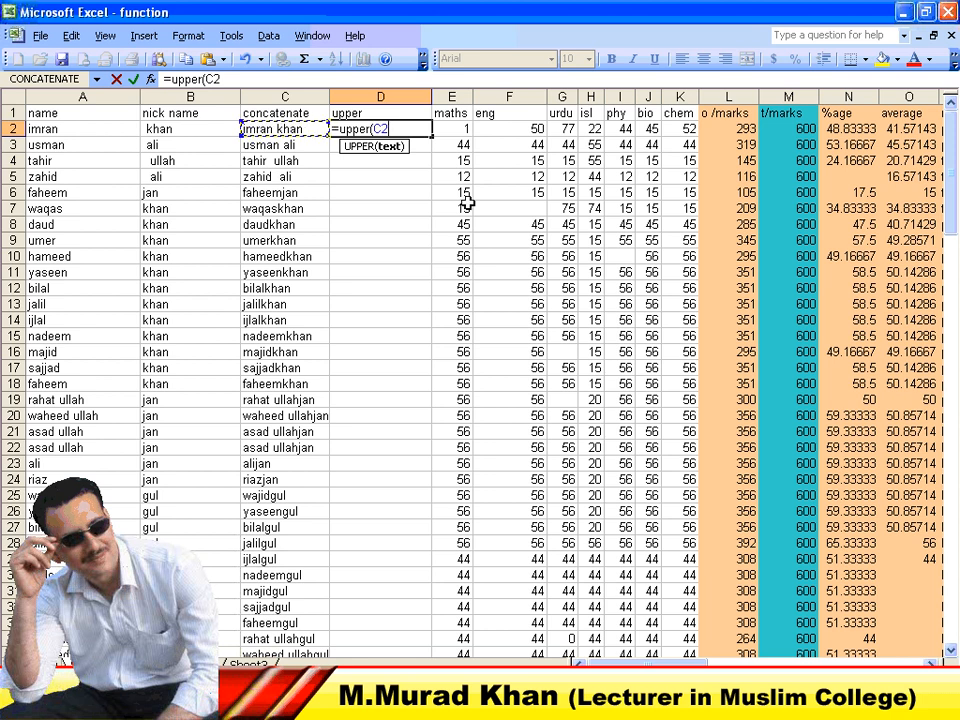
pyautogui.write(')')
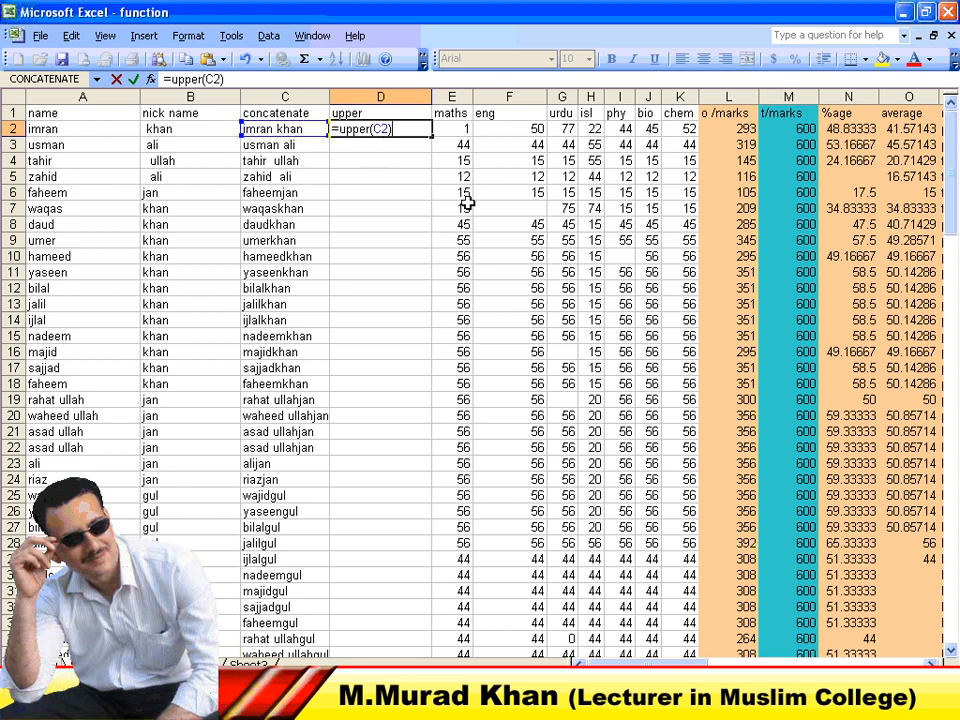
pyautogui.press('Return')
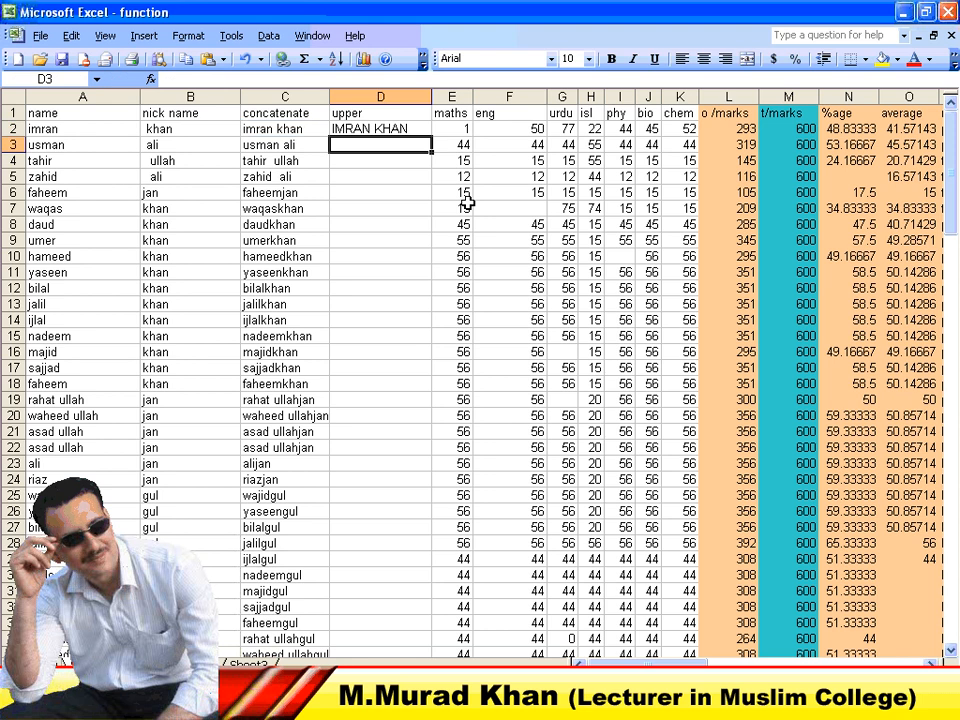
pyautogui.click(405, 129)
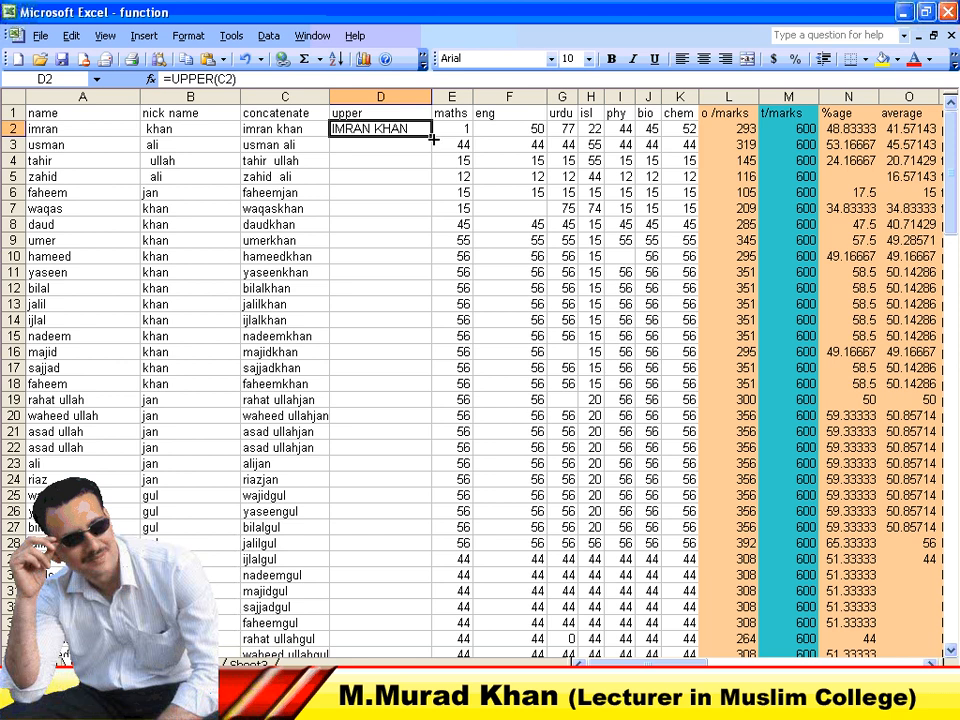
pyautogui.moveTo(433, 139); pyautogui.dragTo(456, 652)
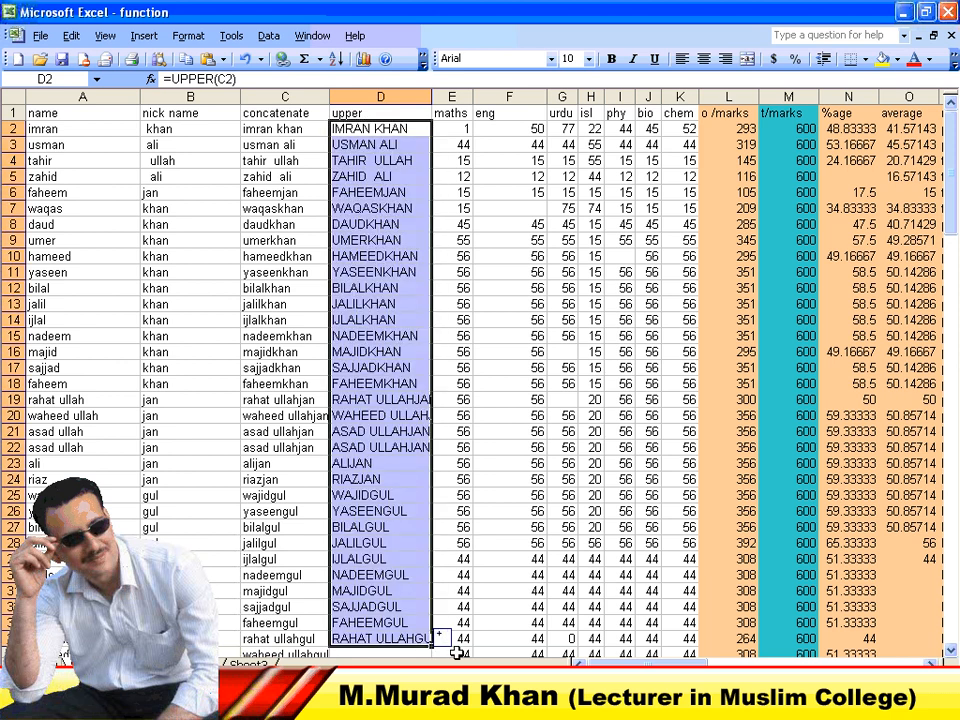
# Clear all the UPPER formulas from the upper column, starting at D2 and keeping the header.
pyautogui.press('Right')
pyautogui.press('Left')
pyautogui.hotkey('shift', 'Down')
pyautogui.hotkey('shift', 'Down')
pyautogui.hotkey('shift', 'Down')
pyautogui.hotkey('shift', 'Down')
pyautogui.hotkey('shift', 'Down')
pyautogui.hotkey('shift', 'Down')
pyautogui.hotkey('shift', 'Down')
pyautogui.hotkey('shift', 'Down')
pyautogui.hotkey('shift', 'Down')
pyautogui.hotkey('shift', 'Down')
pyautogui.hotkey('shift', 'Down')
pyautogui.hotkey('shift', 'Down')
pyautogui.hotkey('shift', 'Down')
pyautogui.hotkey('shift', 'Down')
pyautogui.hotkey('shift', 'Down')
pyautogui.hotkey('shift', 'Down')
pyautogui.hotkey('shift', 'Down')
pyautogui.hotkey('shift', 'Down')
pyautogui.hotkey('shift', 'Down')
pyautogui.hotkey('shift', 'Down')
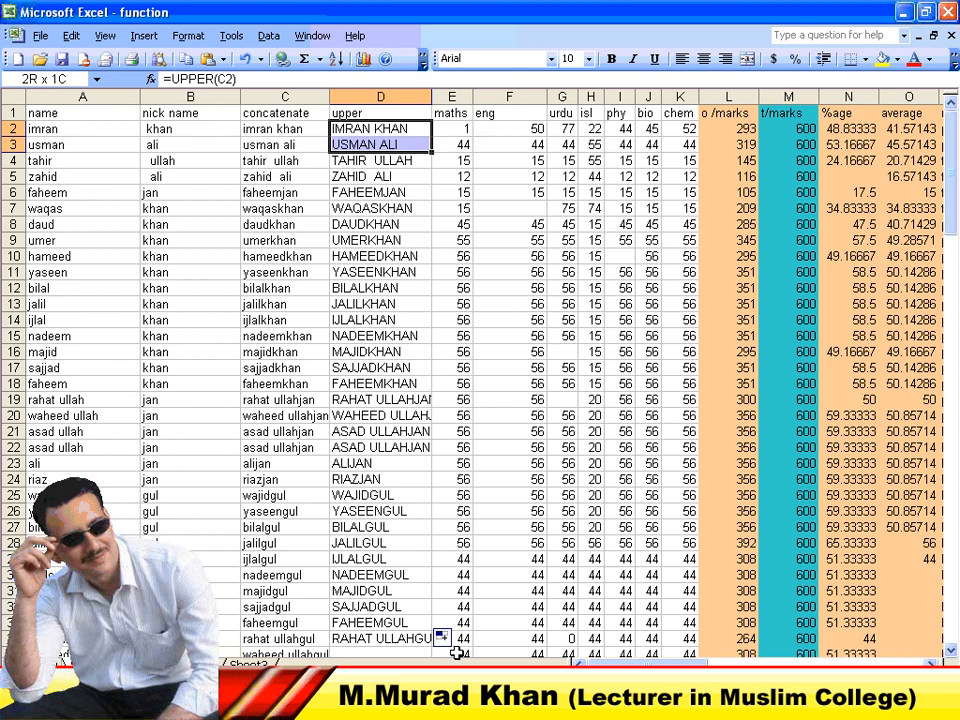
pyautogui.hotkey('shift', 'Down')
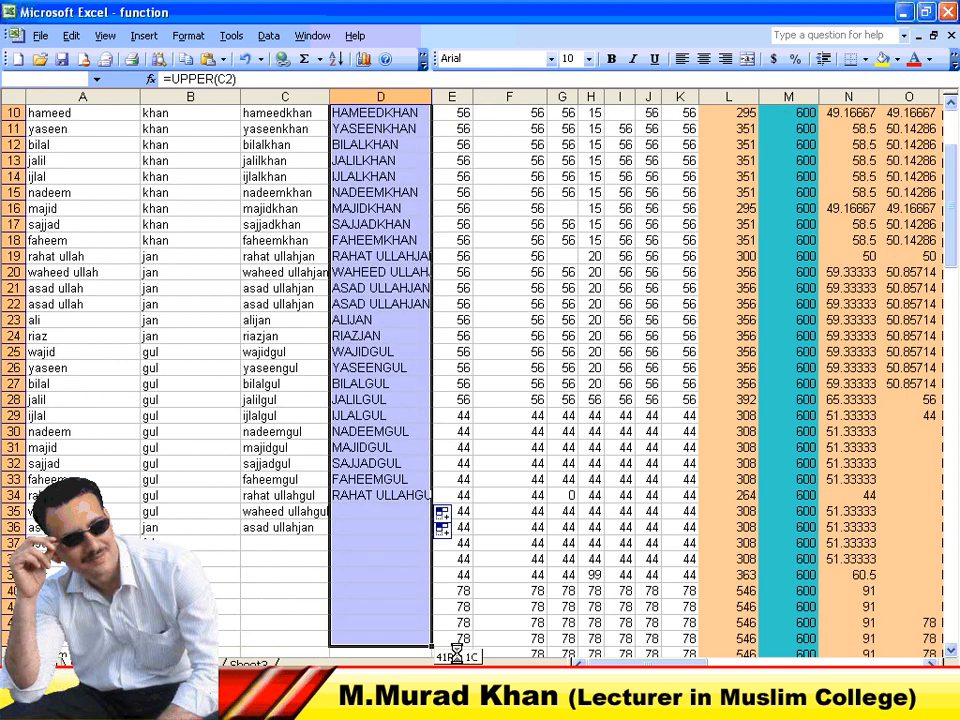
pyautogui.scroll(3, 456, 655)
pyautogui.press('Delete')
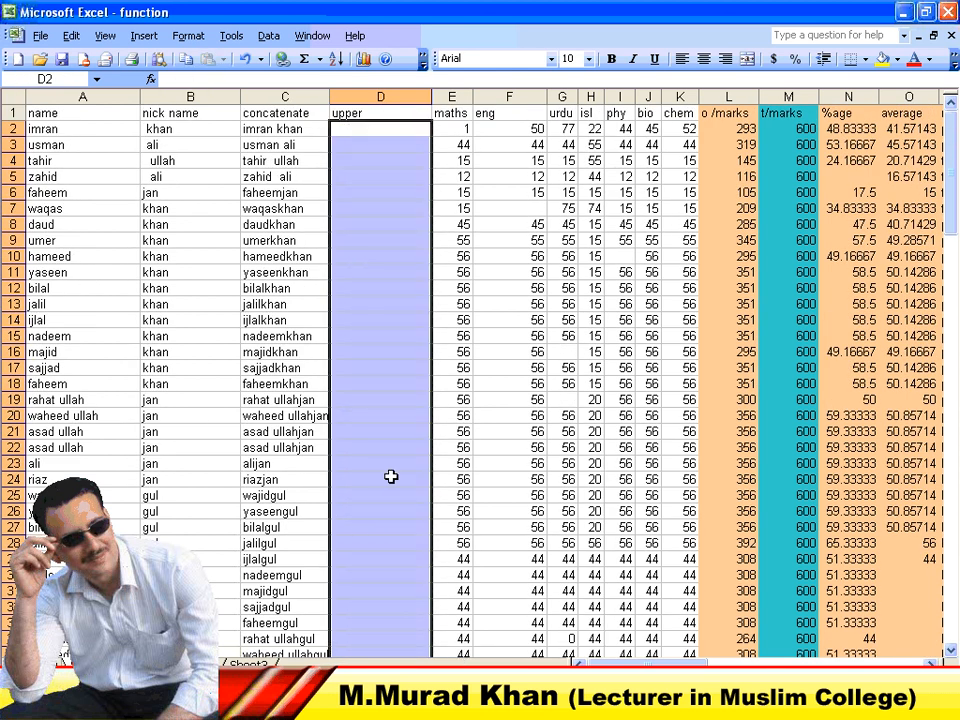
pyautogui.click(398, 130)
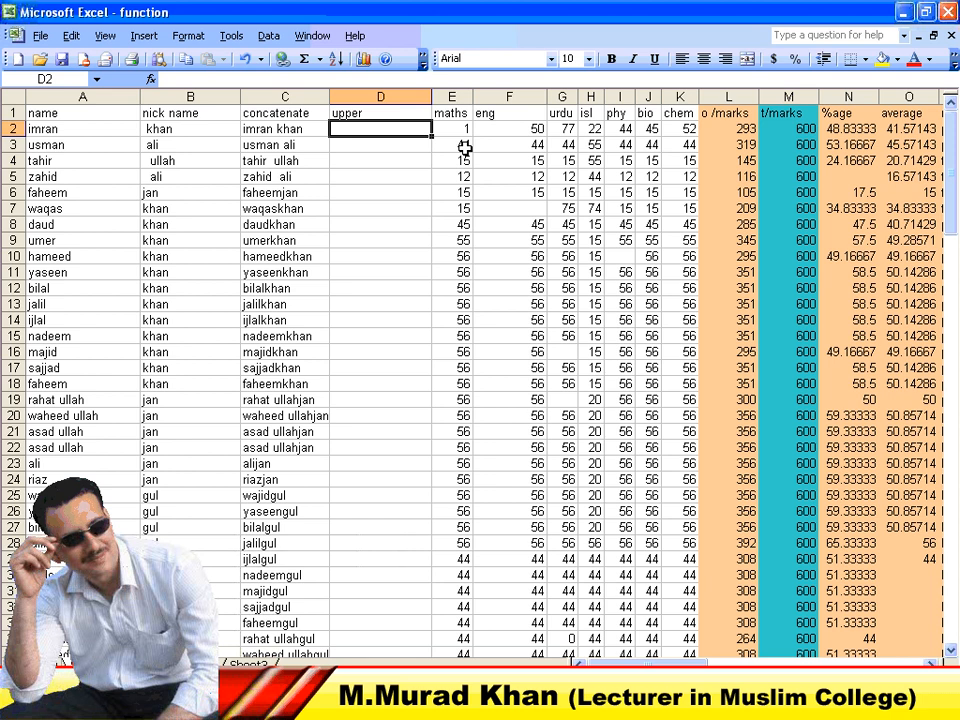
pyautogui.write('=lower')
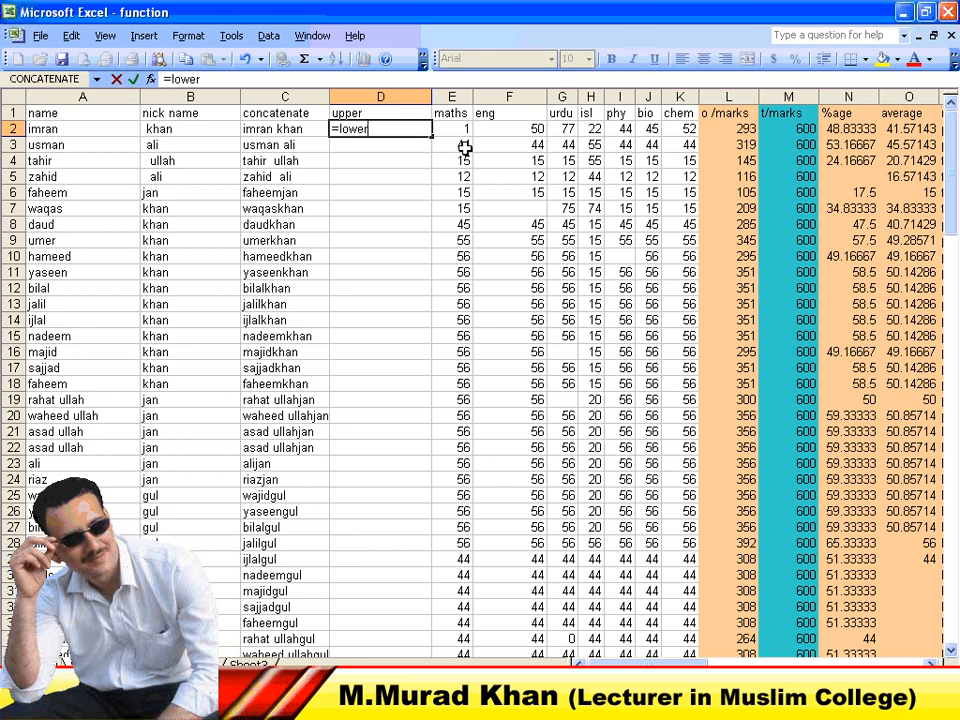
pyautogui.write('(')
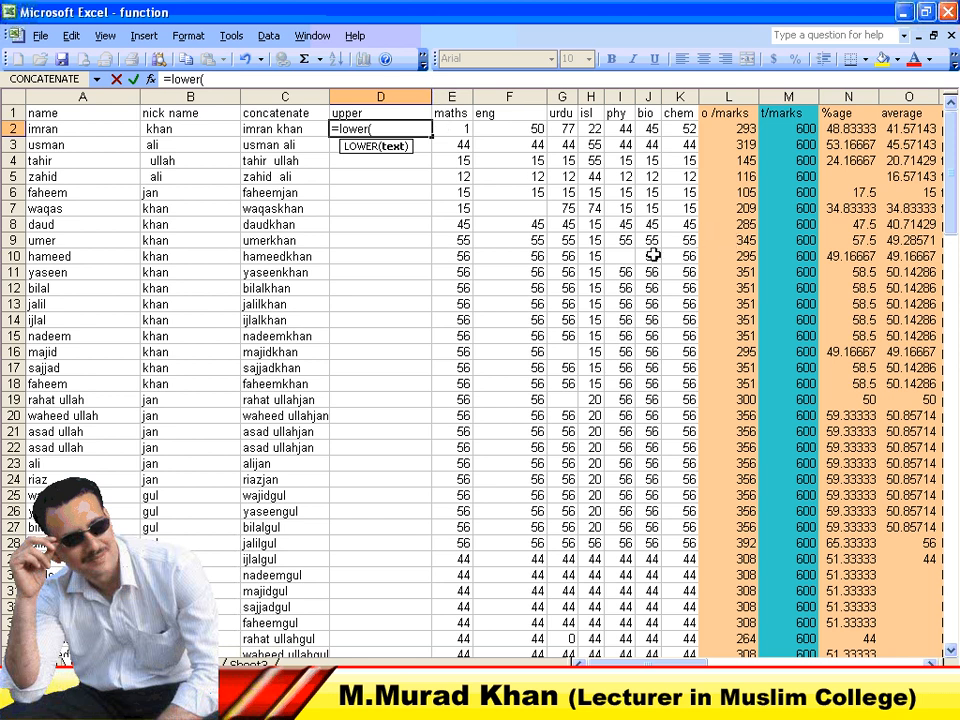
pyautogui.scroll(-3, 649, 271)
pyautogui.scroll(-4, 649, 271)
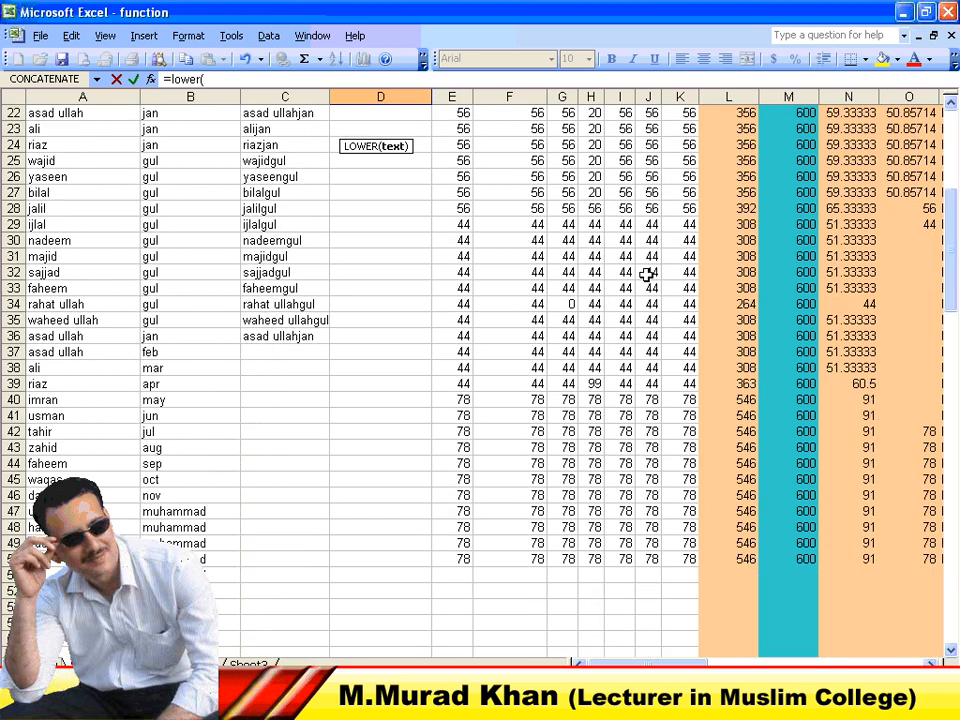
pyautogui.scroll(-2, 649, 271)
pyautogui.scroll(7, 649, 271)
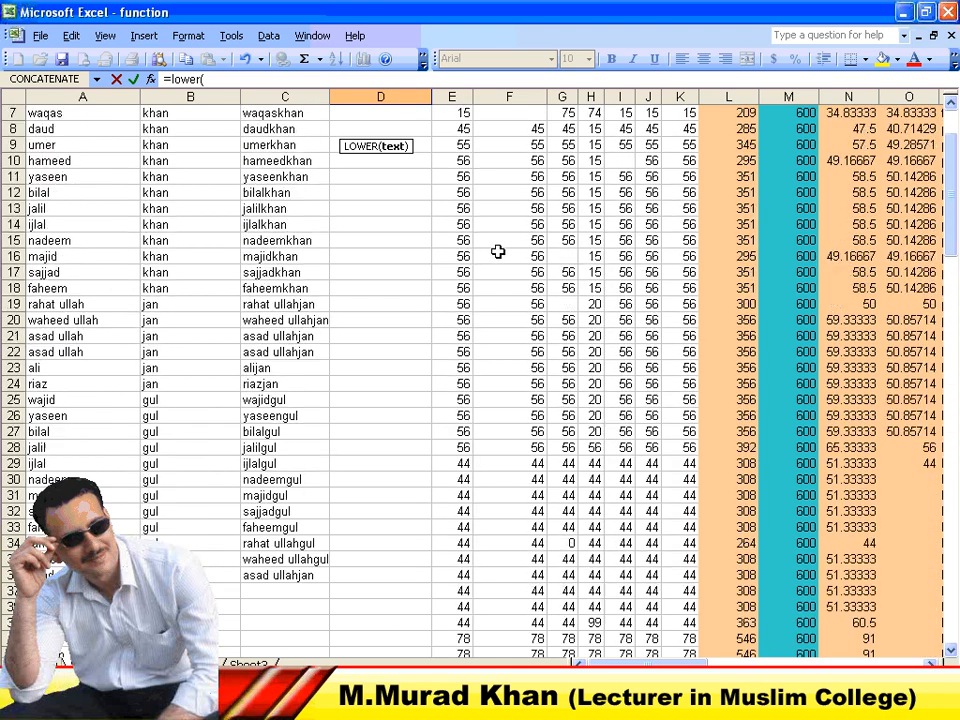
pyautogui.press('Escape')
pyautogui.scroll(1, 503, 254)
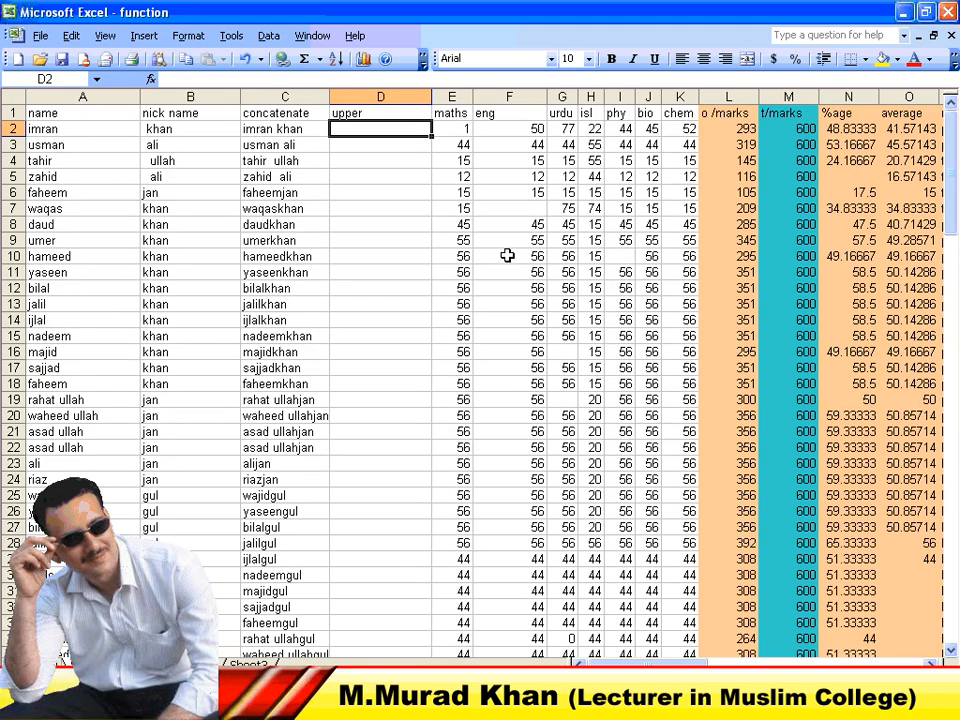
# Undo the clearing of the UPPER formulas in column D and select cell D2.
pyautogui.hotkey('ctrl', 'z')
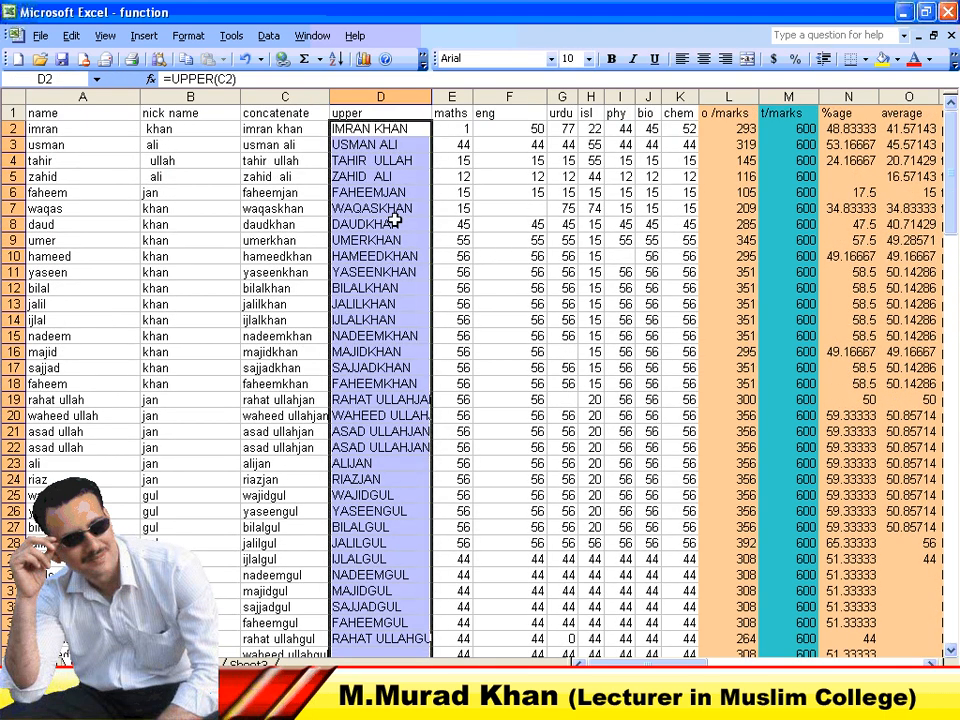
pyautogui.press('Right')
pyautogui.click(372, 129)
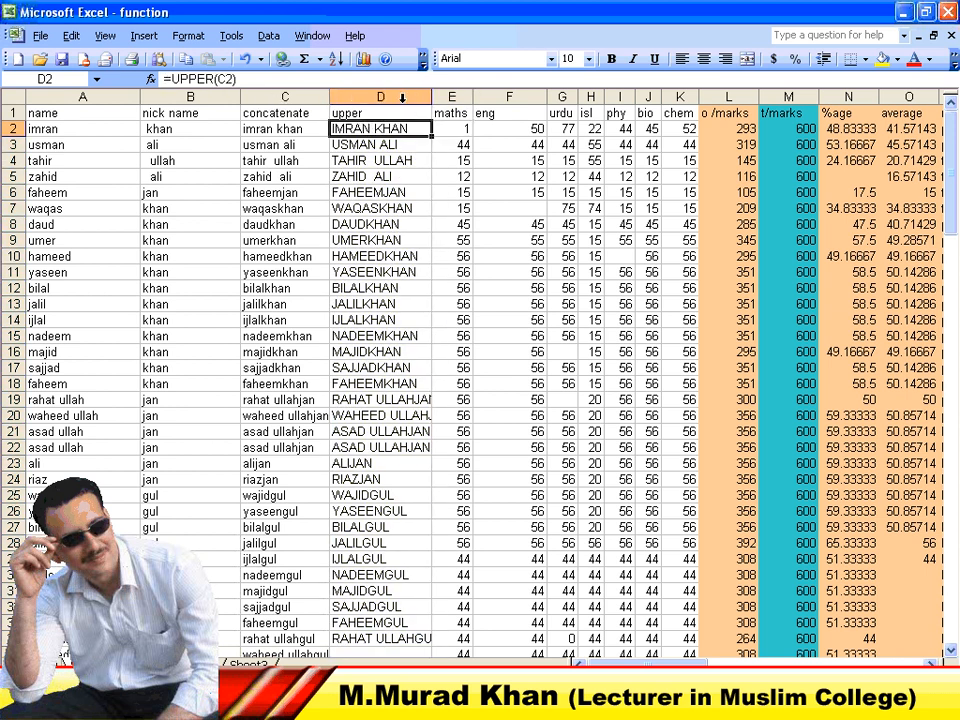
# Enter =lower(d2) in cell AJ2 under the lower heading and fill the formula down through AJ30.
pyautogui.press('Right')
pyautogui.press('Right')
pyautogui.press('Right')
pyautogui.press('Right')
pyautogui.press('Right')
pyautogui.press('Right')
pyautogui.press('Right')
pyautogui.press('Right')
pyautogui.press('Right')
pyautogui.press('Right')
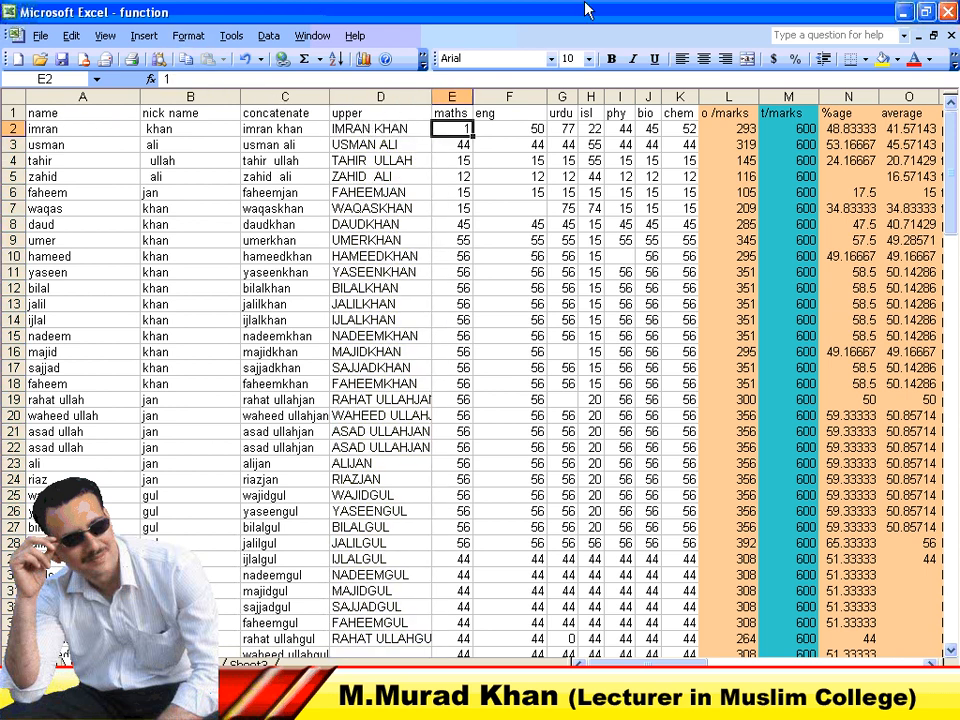
pyautogui.press('Right')
pyautogui.press('Right')
pyautogui.press('Right')
pyautogui.press('Right')
pyautogui.press('Right')
pyautogui.press('Right')
pyautogui.press('Right')
pyautogui.press('Right')
pyautogui.press('Right')
pyautogui.press('Right')
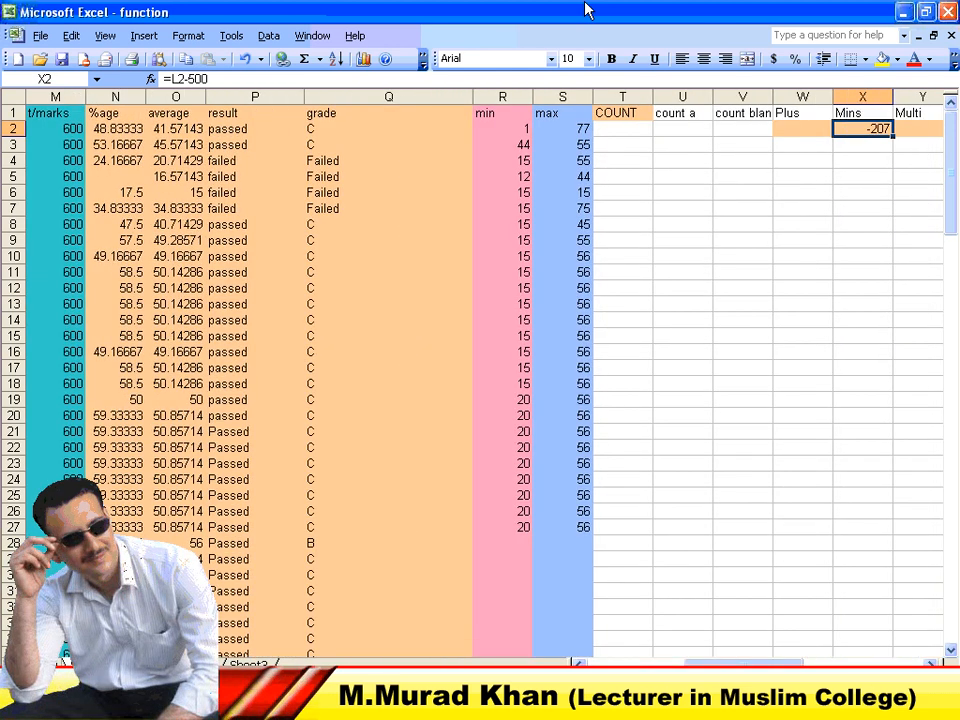
pyautogui.press('Right')
pyautogui.press('Right')
pyautogui.press('Right')
pyautogui.press('Right')
pyautogui.press('Right')
pyautogui.press('Right')
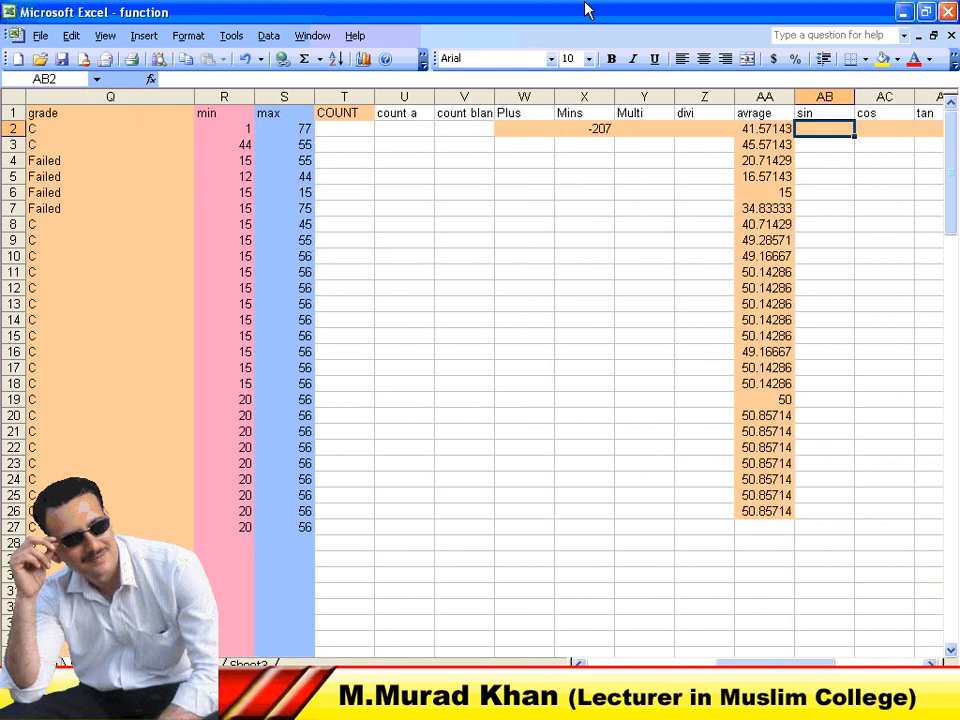
pyautogui.press('Right')
pyautogui.press('Right')
pyautogui.press('Right')
pyautogui.press('Right')
pyautogui.press('Right')
pyautogui.press('Right')
pyautogui.press('Right')
pyautogui.press('Right')
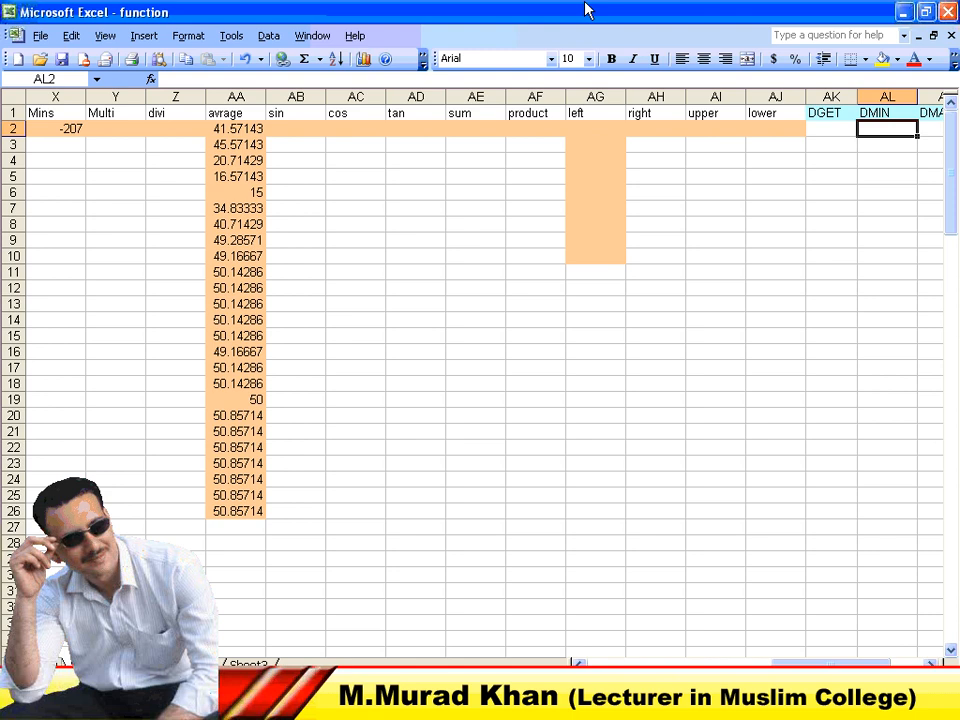
pyautogui.press('Left')
pyautogui.press('Left')
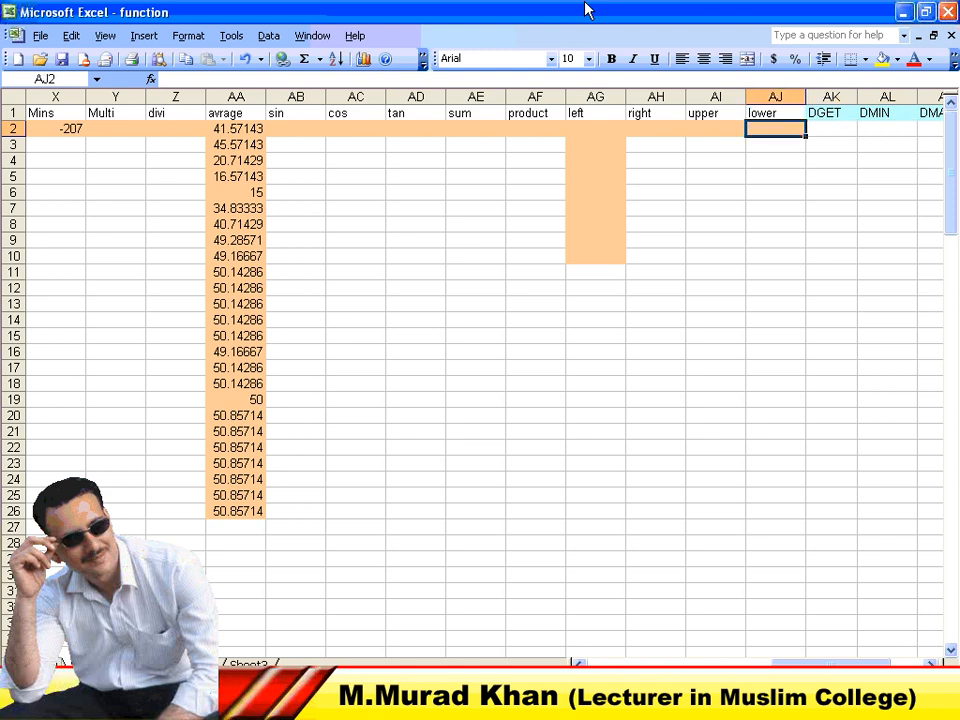
pyautogui.write('=lower')
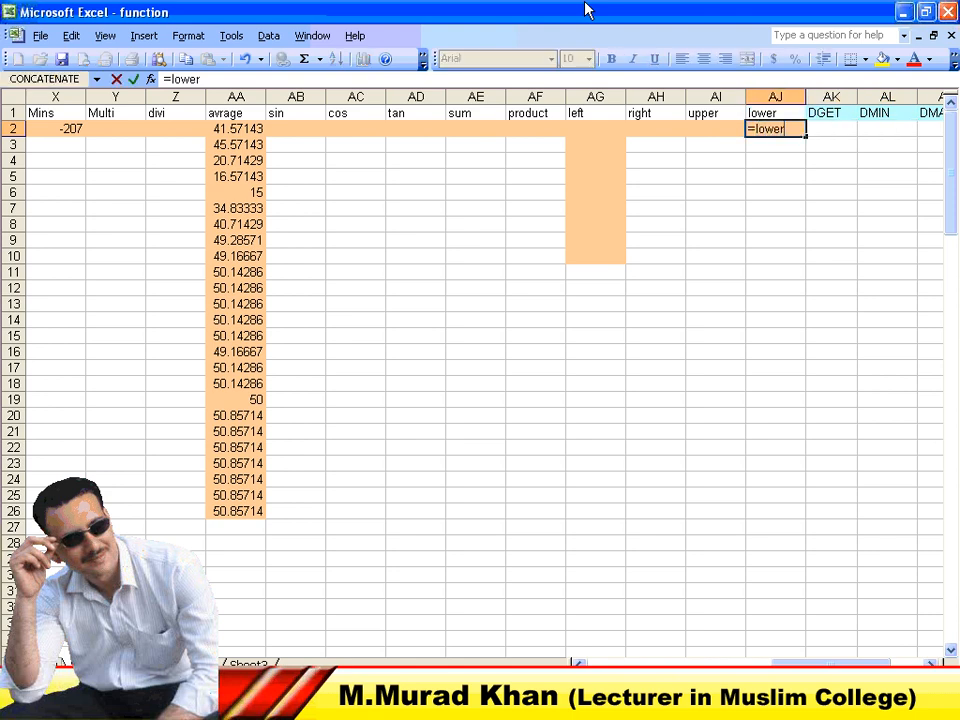
pyautogui.write('(d2')
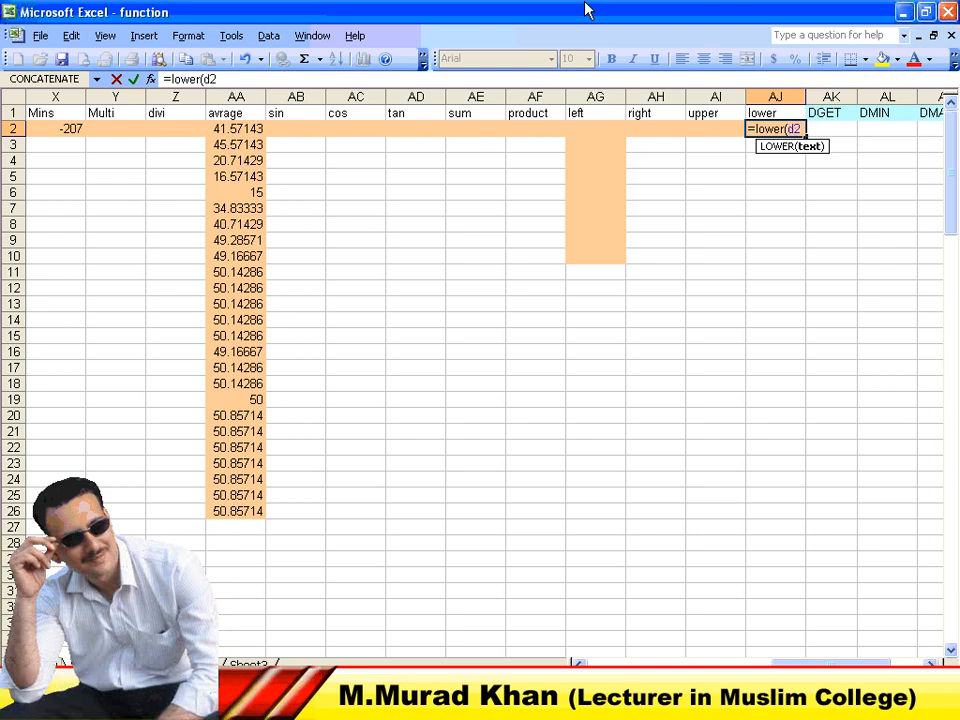
pyautogui.write(')')
pyautogui.press('Return')
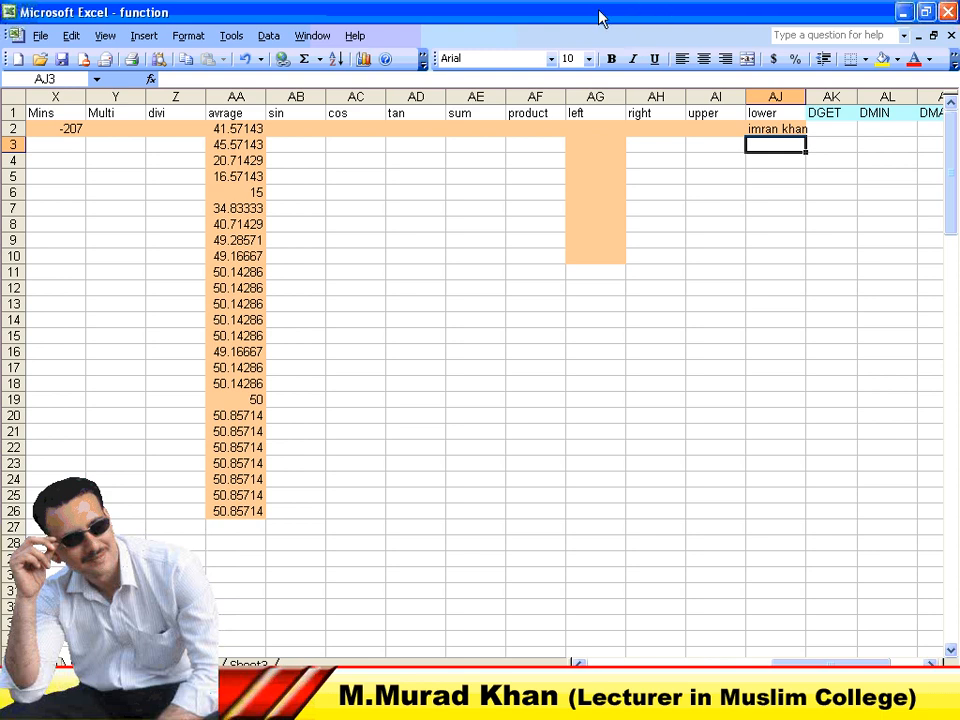
pyautogui.click(793, 131)
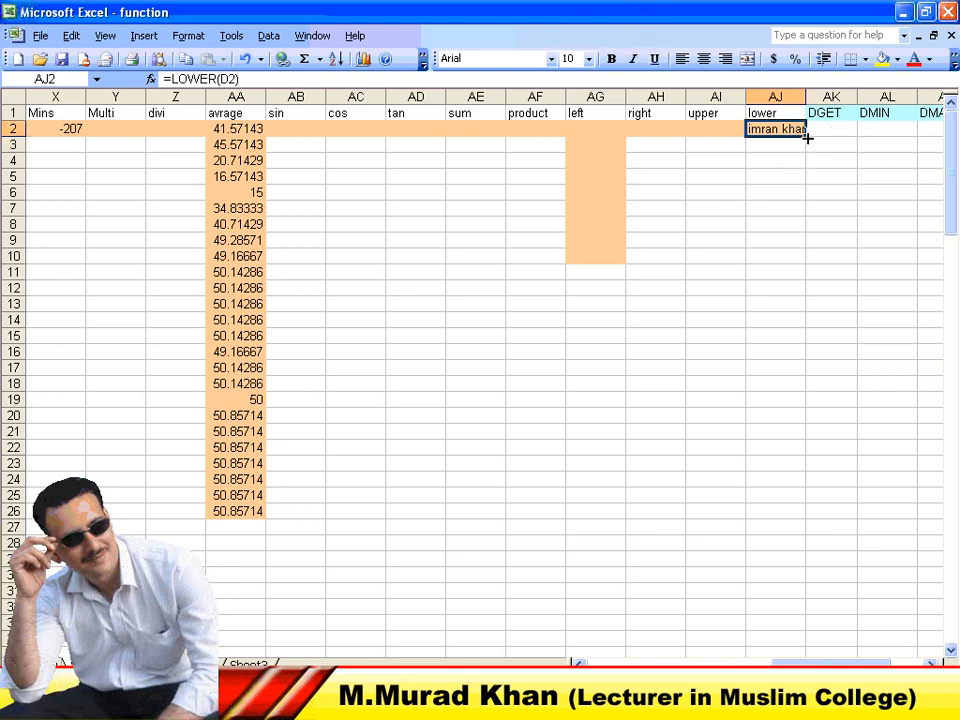
pyautogui.moveTo(805, 139); pyautogui.dragTo(806, 576)
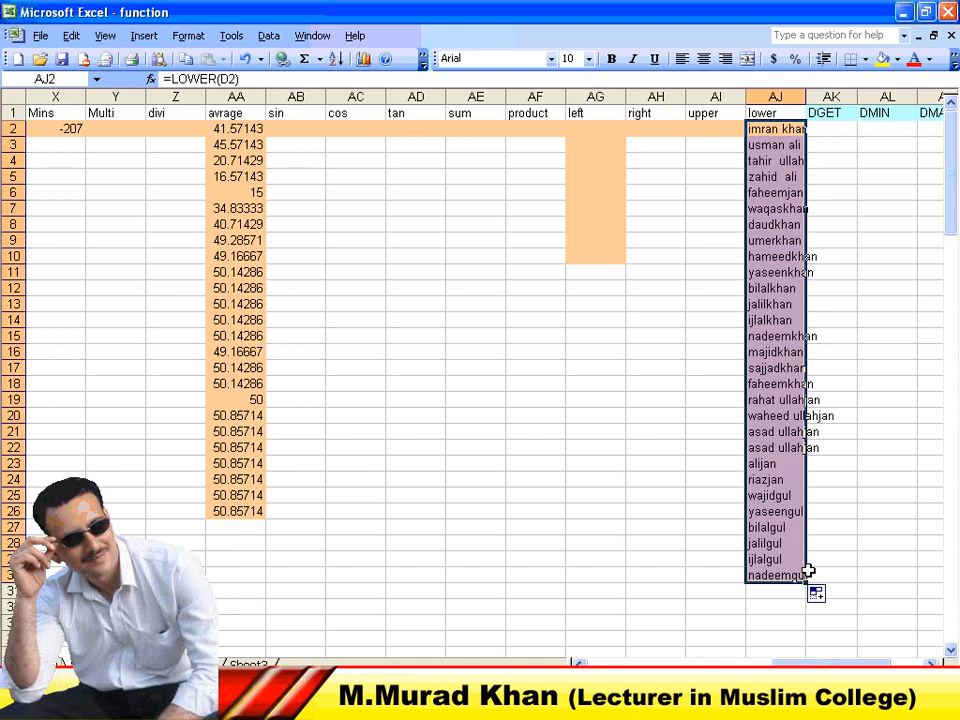
# Look along row 2 through the columns between grade and DGET, checking their headings and contents.
pyautogui.click(716, 128)
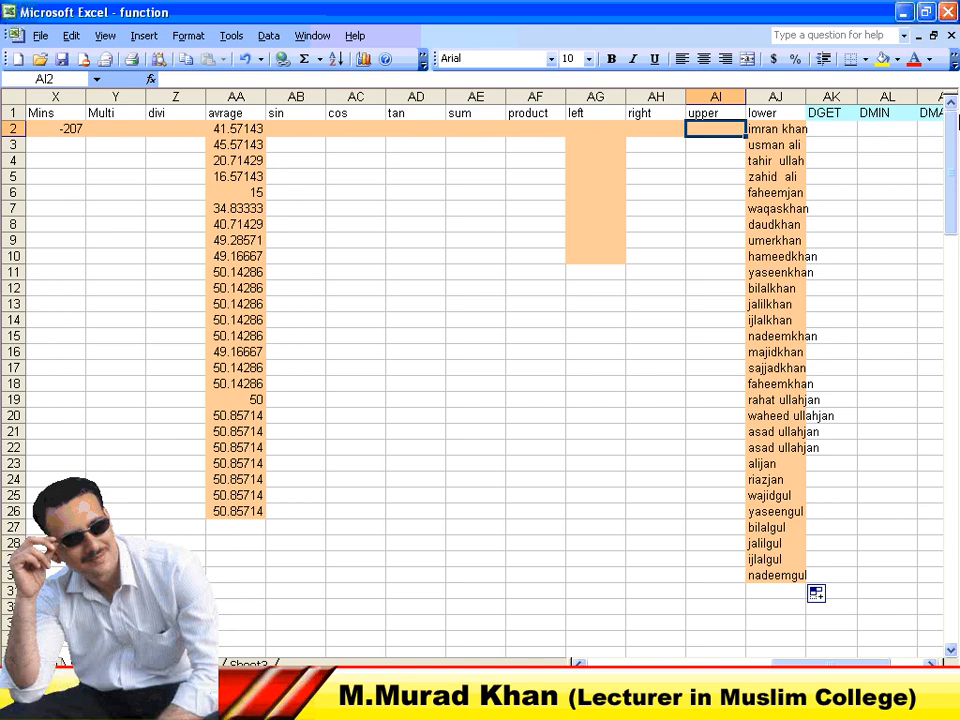
pyautogui.press('Left')
pyautogui.press('Left')
pyautogui.press('Left')
pyautogui.press('Left')
pyautogui.press('Left')
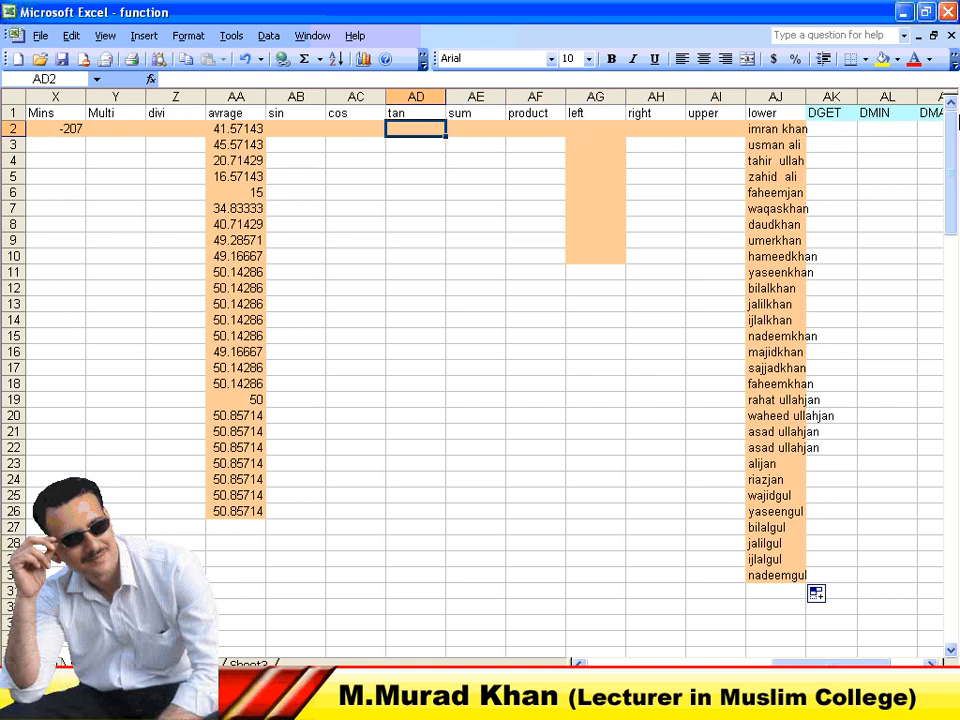
pyautogui.press('Left')
pyautogui.press('Left')
pyautogui.press('Right')
pyautogui.press('Right')
pyautogui.press('Right')
pyautogui.press('Right')
pyautogui.press('Right')
pyautogui.press('Right')
pyautogui.press('Right')
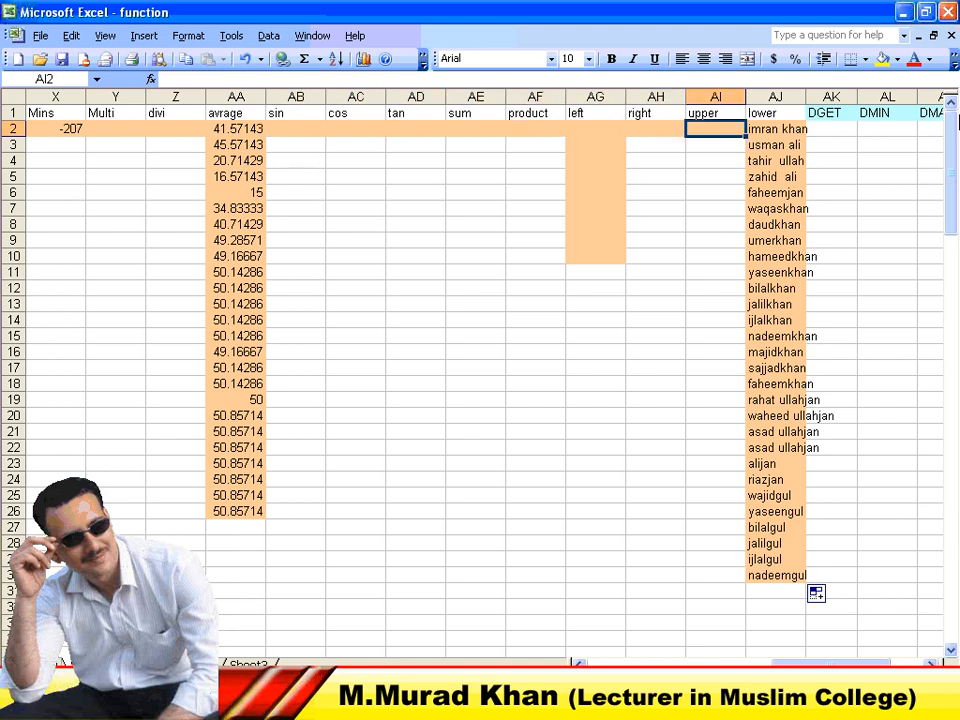
pyautogui.press('Left')
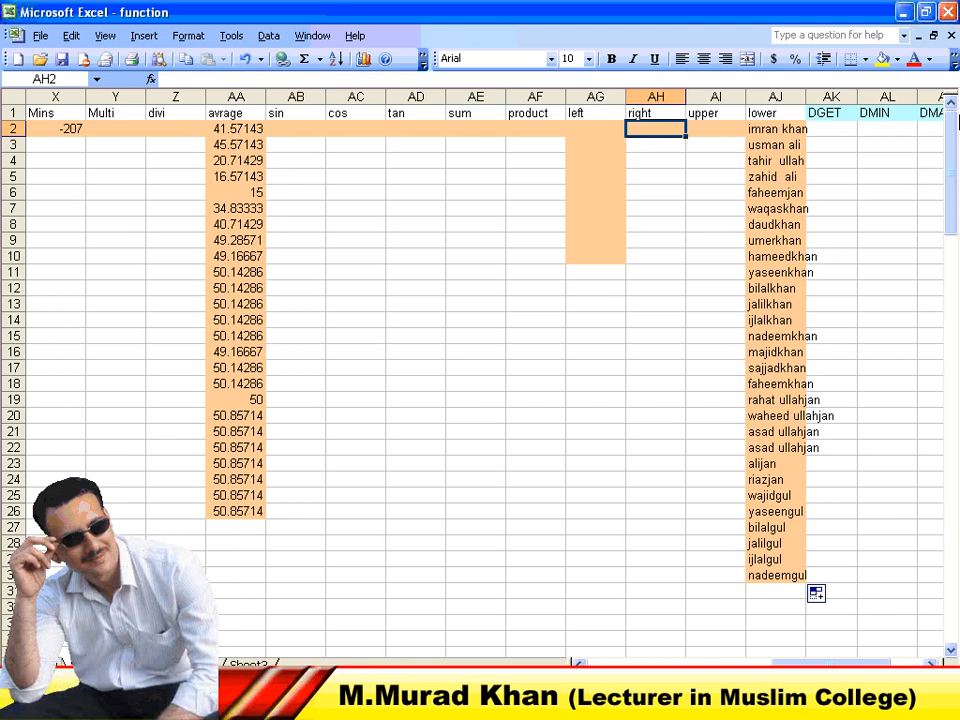
pyautogui.press('Left')
pyautogui.press('Left')
pyautogui.press('Left')
pyautogui.press('Left')
pyautogui.press('Left')
pyautogui.press('Left')
pyautogui.press('Left')
pyautogui.press('Left')
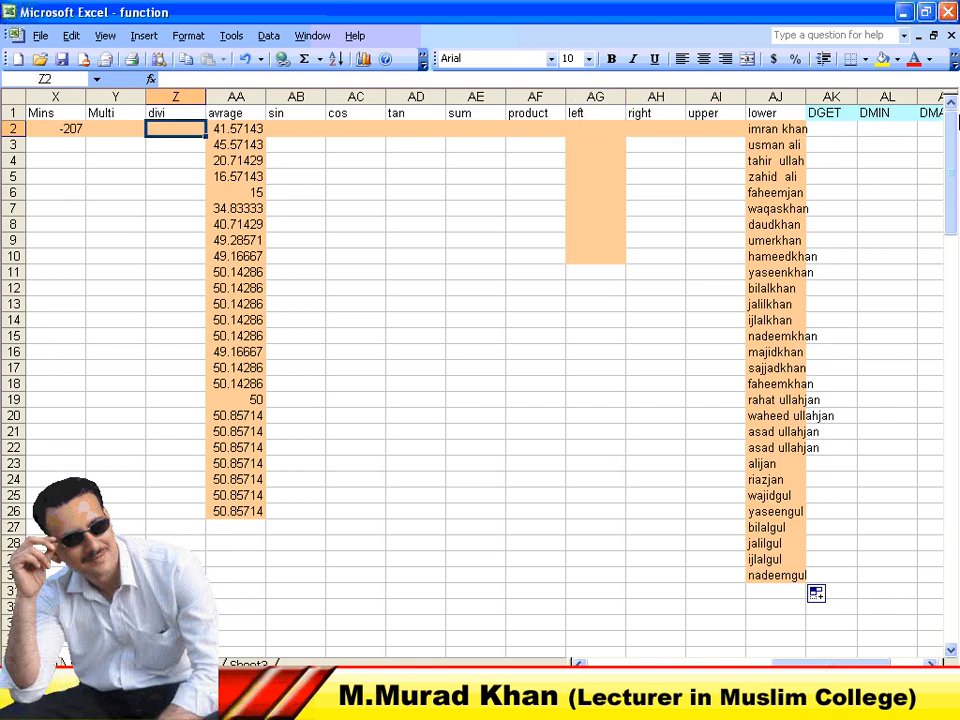
pyautogui.press('Left')
pyautogui.press('Left')
pyautogui.press('Left')
pyautogui.press('Left')
pyautogui.press('Left')
pyautogui.press('Left')
pyautogui.press('Left')
pyautogui.press('Left')
pyautogui.press('Left')
pyautogui.press('Right')
pyautogui.press('Right')
pyautogui.press('Right')
pyautogui.press('Right')
pyautogui.press('Right')
pyautogui.press('Right')
pyautogui.press('Right')
pyautogui.press('Right')
pyautogui.press('Right')
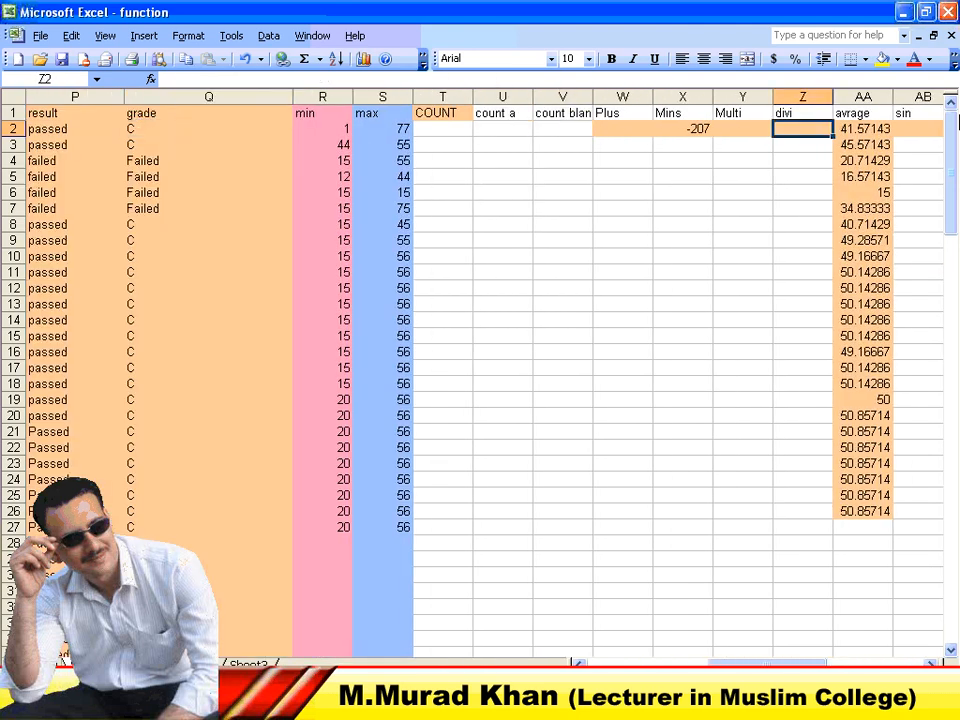
pyautogui.press('Right')
pyautogui.press('Right')
pyautogui.press('Right')
pyautogui.press('Right')
pyautogui.press('Right')
pyautogui.press('Right')
pyautogui.press('Right')
pyautogui.press('Right')
pyautogui.press('Right')
pyautogui.press('Right')
pyautogui.press('Right')
pyautogui.press('Left')
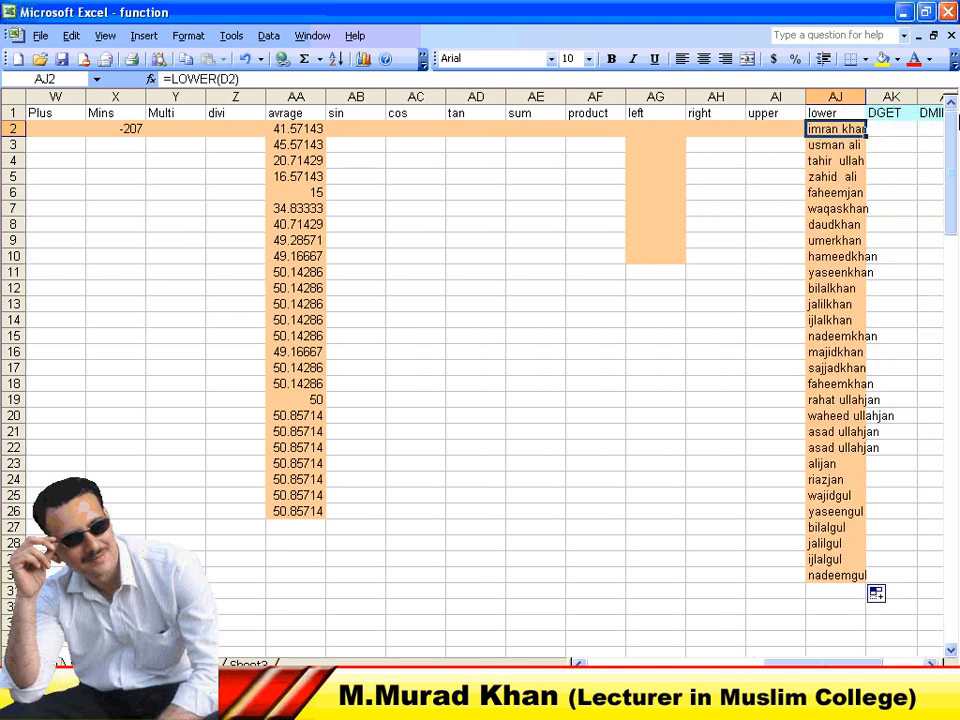
pyautogui.press('Left')
pyautogui.press('Left')
pyautogui.press('Left')
pyautogui.press('Left')
pyautogui.press('Left')
pyautogui.press('Left')
pyautogui.press('Left')
pyautogui.press('Left')
pyautogui.press('Left')
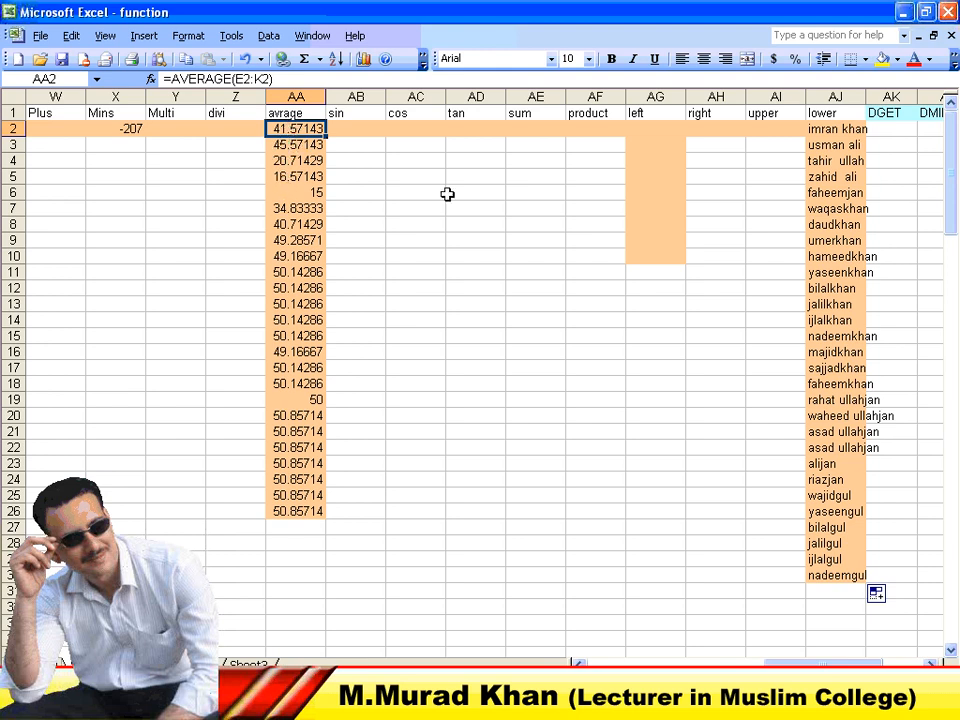
# Enter =left(AA2,2) in cell AG2 under the left heading and fill the formula down through AG25.
pyautogui.click(734, 131)
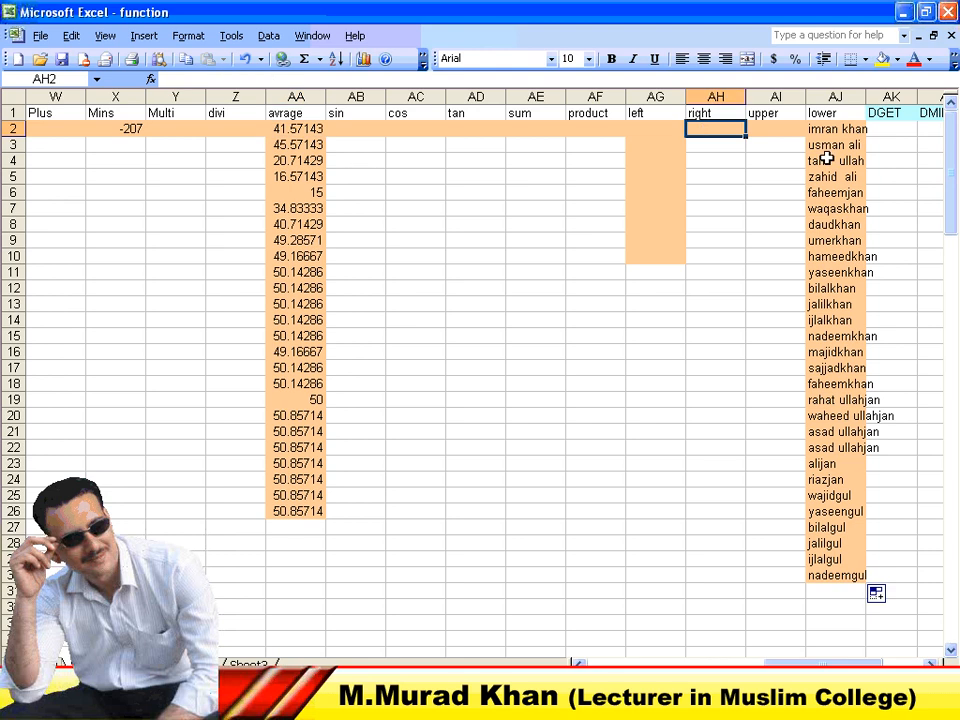
pyautogui.press('Left')
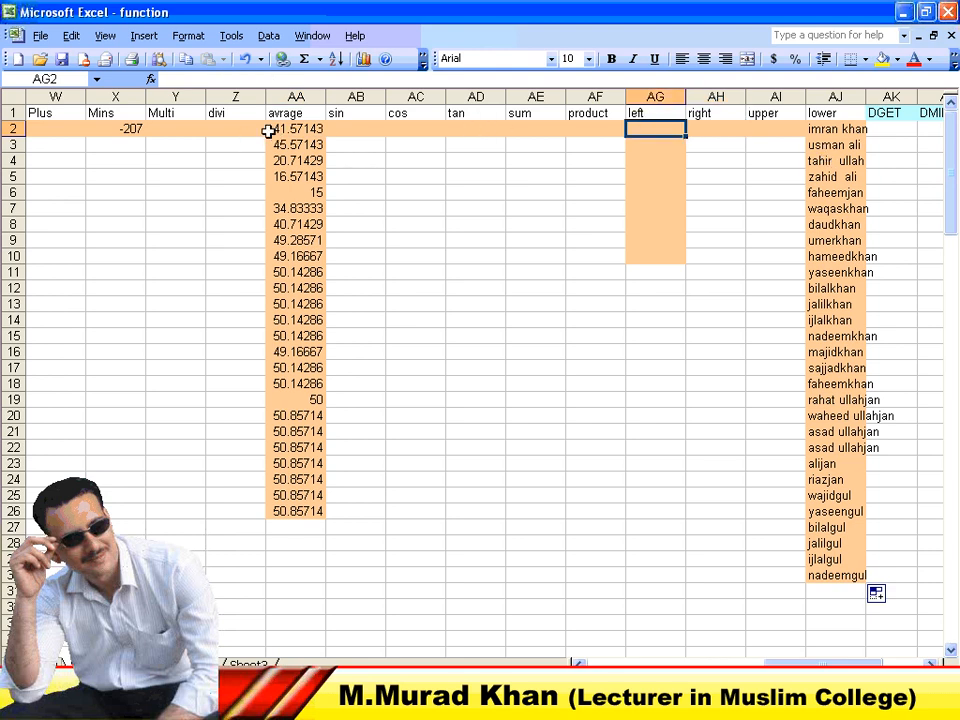
pyautogui.write('=left')
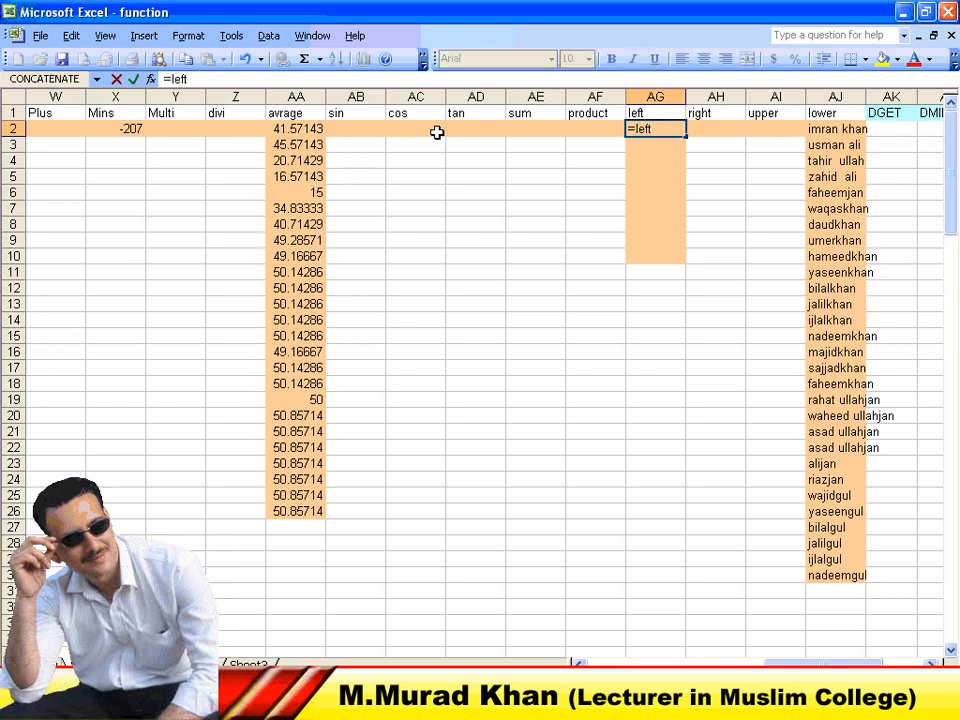
pyautogui.write('(')
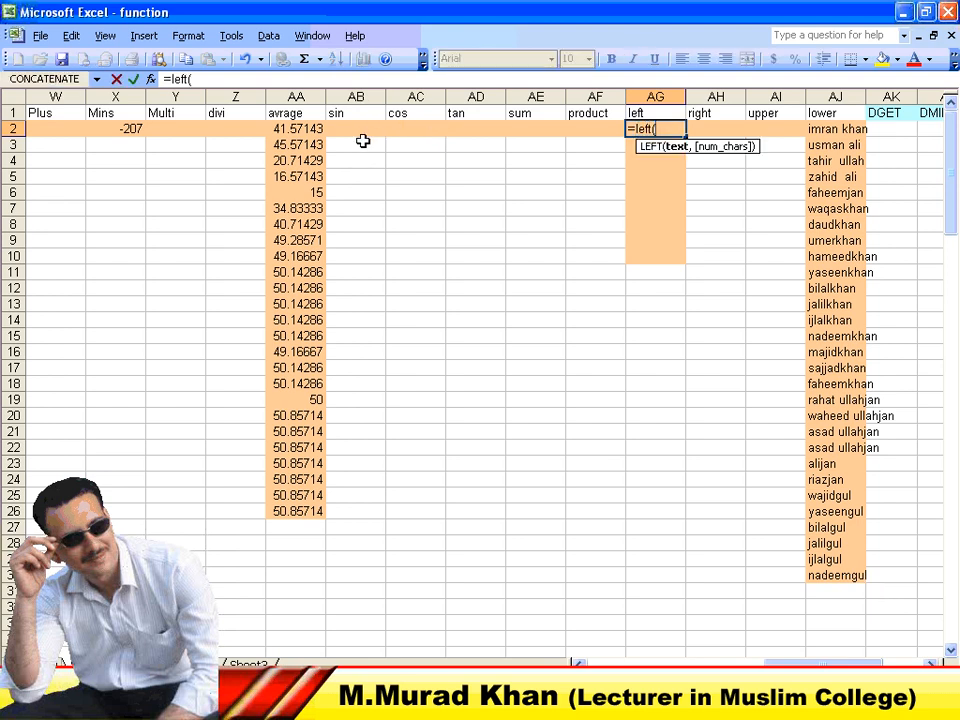
pyautogui.click(285, 127)
pyautogui.write(',')
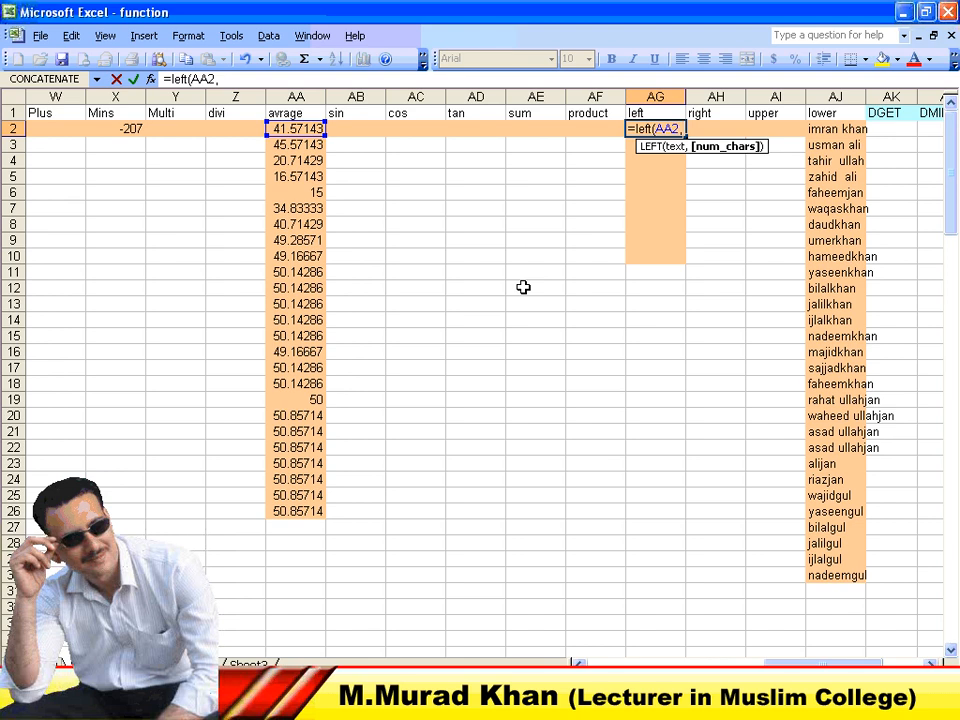
pyautogui.write('2)')
pyautogui.press('Return')
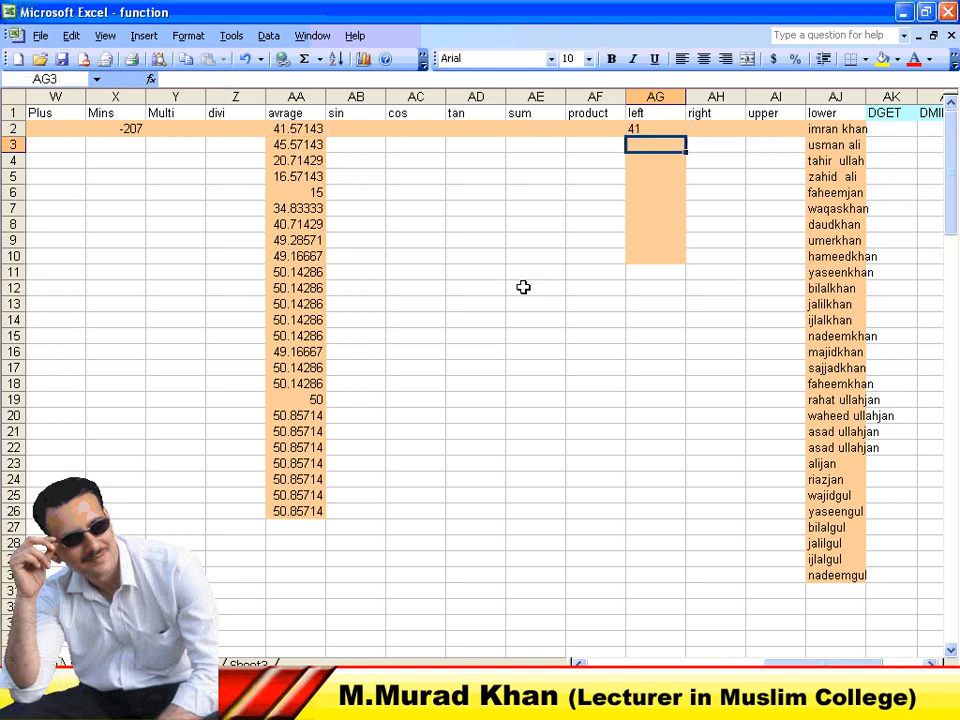
pyautogui.click(635, 127)
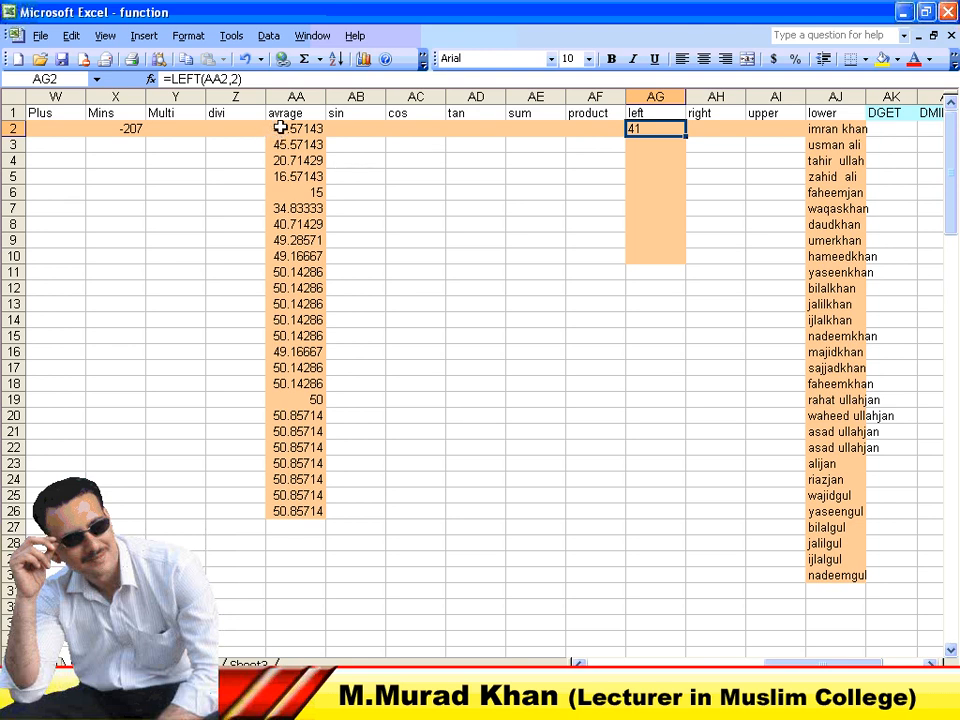
pyautogui.moveTo(687, 138); pyautogui.dragTo(683, 503)
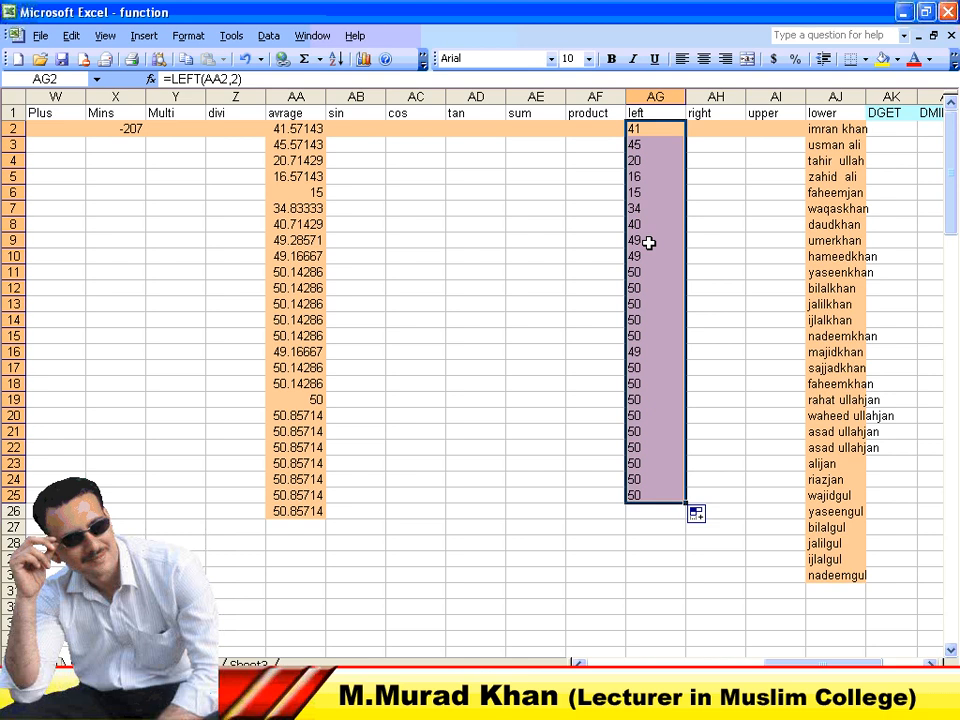
# Enter =right(AJ2,4) in cell AH2 under the right heading.
pyautogui.click(714, 129)
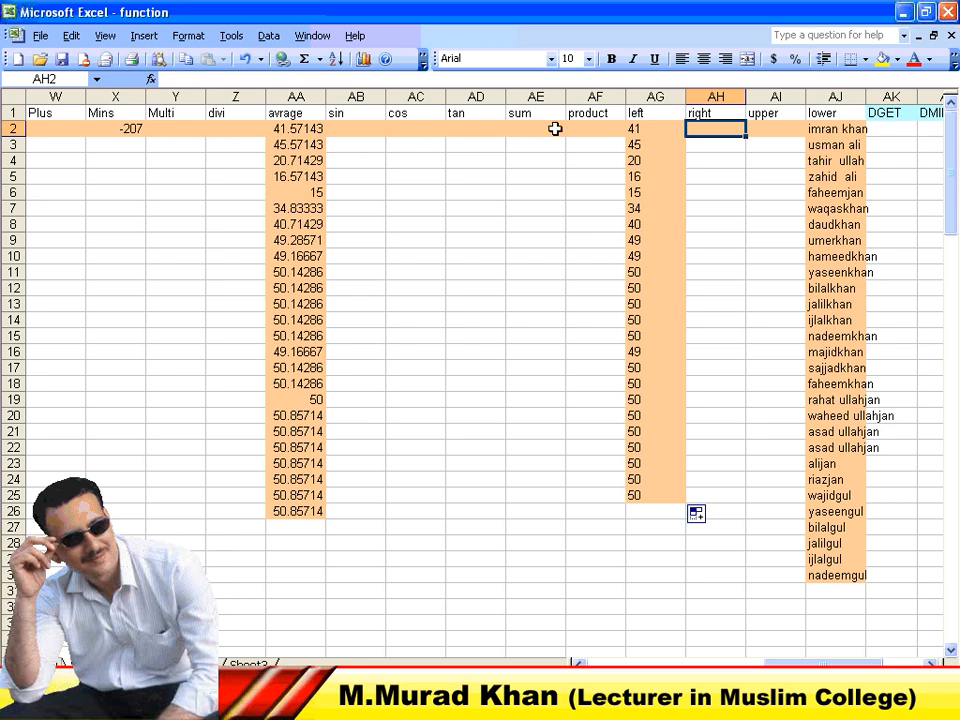
pyautogui.click(835, 130)
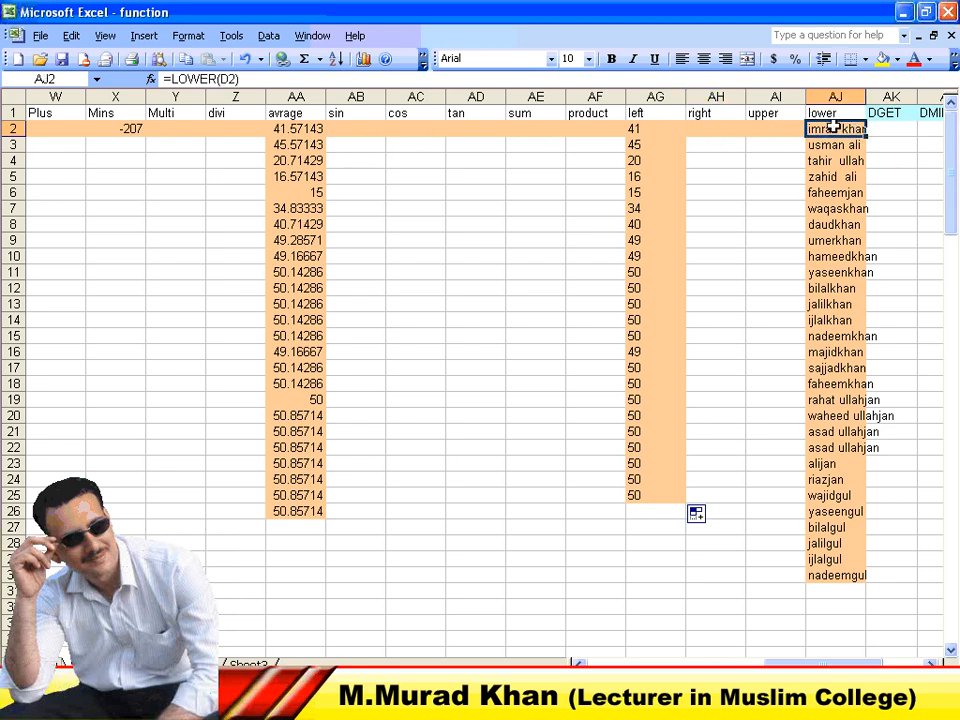
pyautogui.click(724, 130)
pyautogui.write('=r')
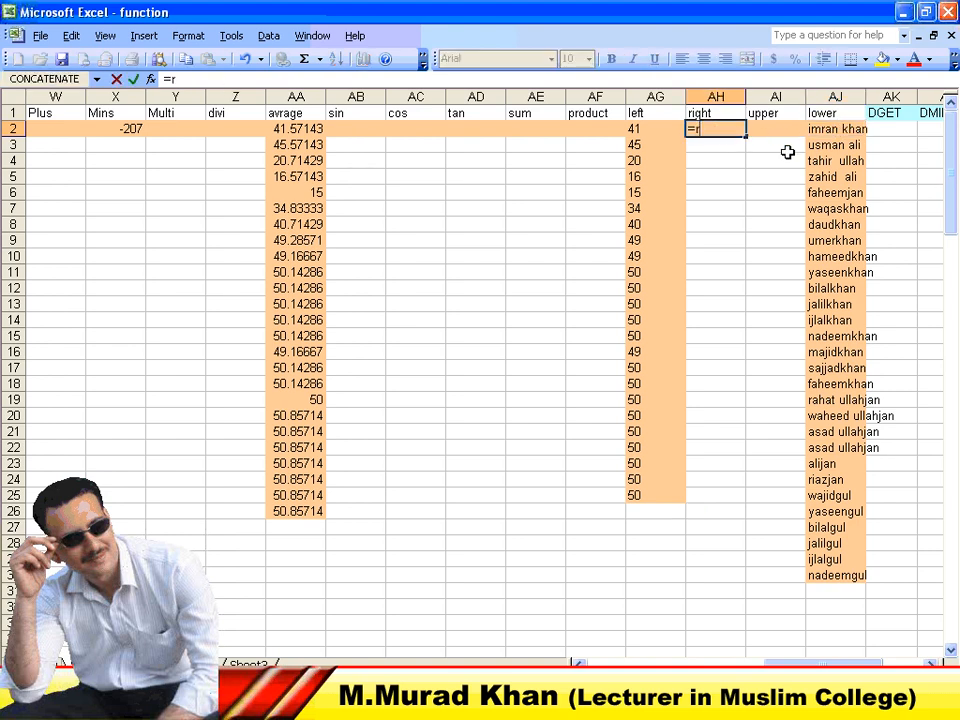
pyautogui.write('ight(')
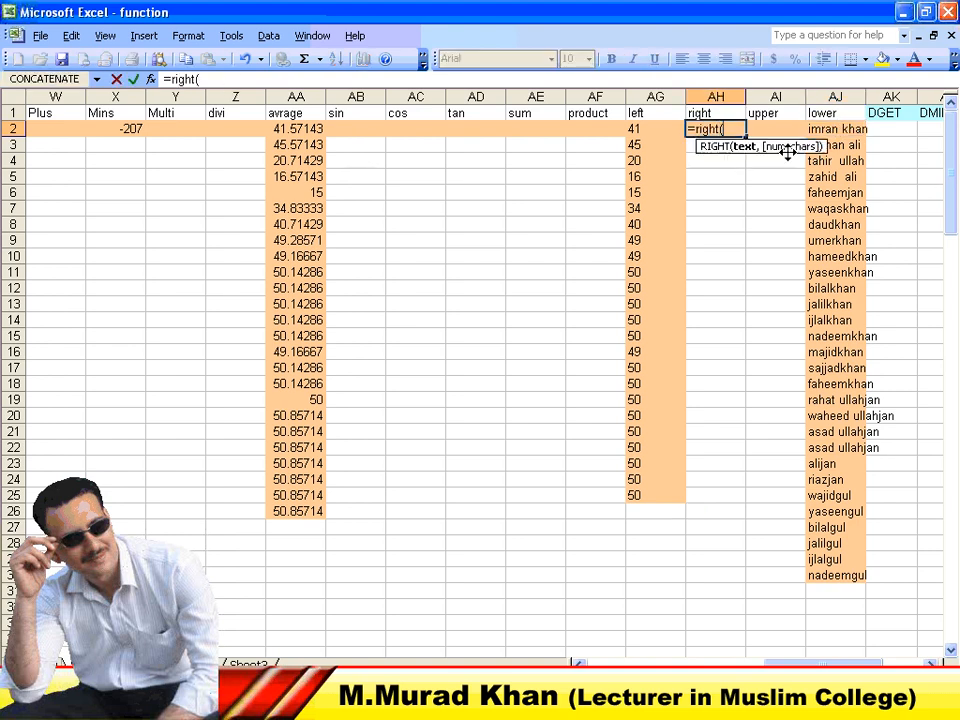
pyautogui.click(838, 129)
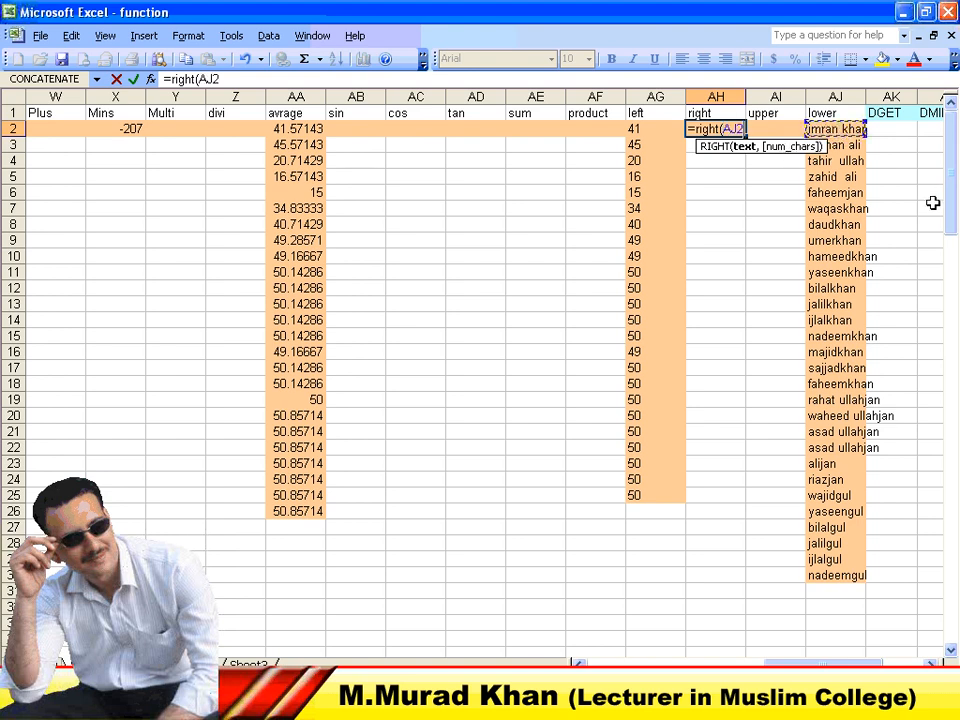
pyautogui.write(',4)')
pyautogui.press('Return')
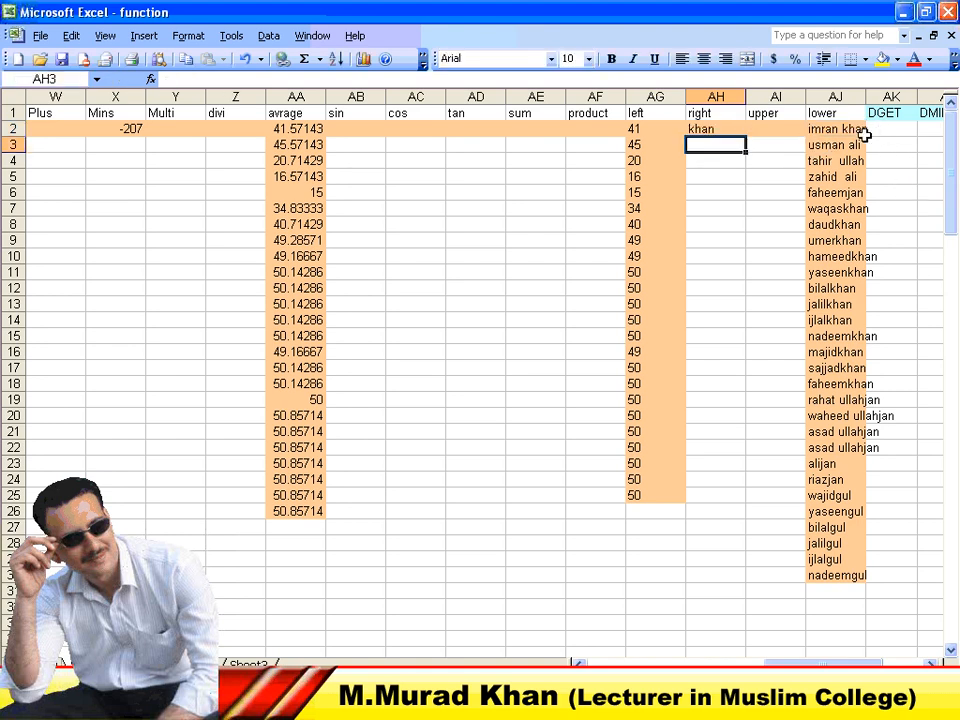
# Fill the RIGHT formula from AH2 down through AH15.
pyautogui.click(714, 129)
pyautogui.moveTo(747, 136); pyautogui.dragTo(748, 152)
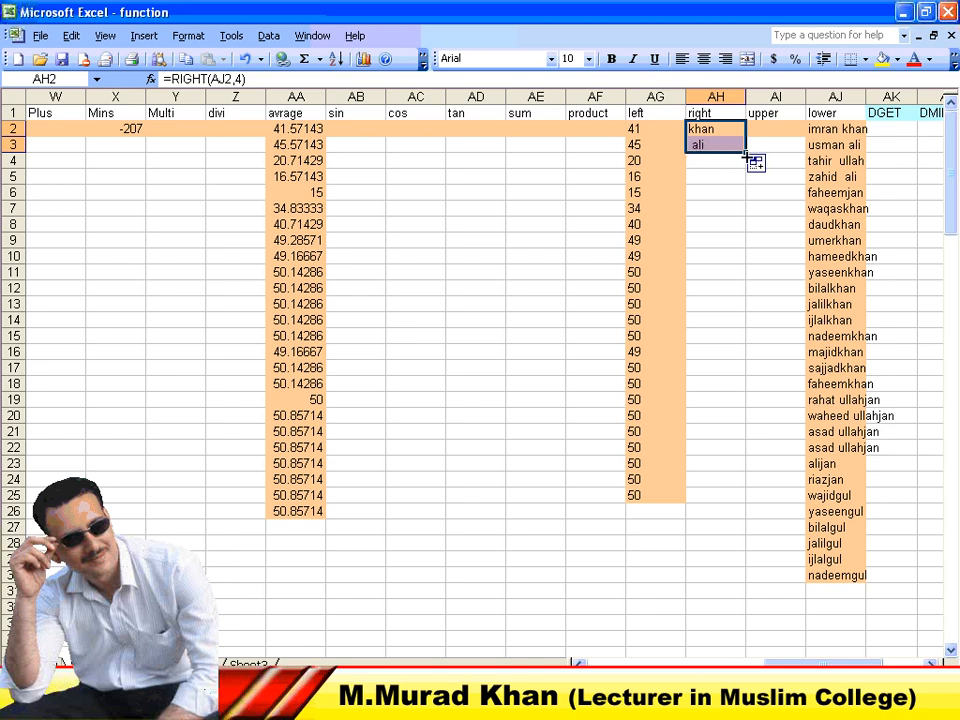
pyautogui.moveTo(745, 155); pyautogui.dragTo(742, 338)
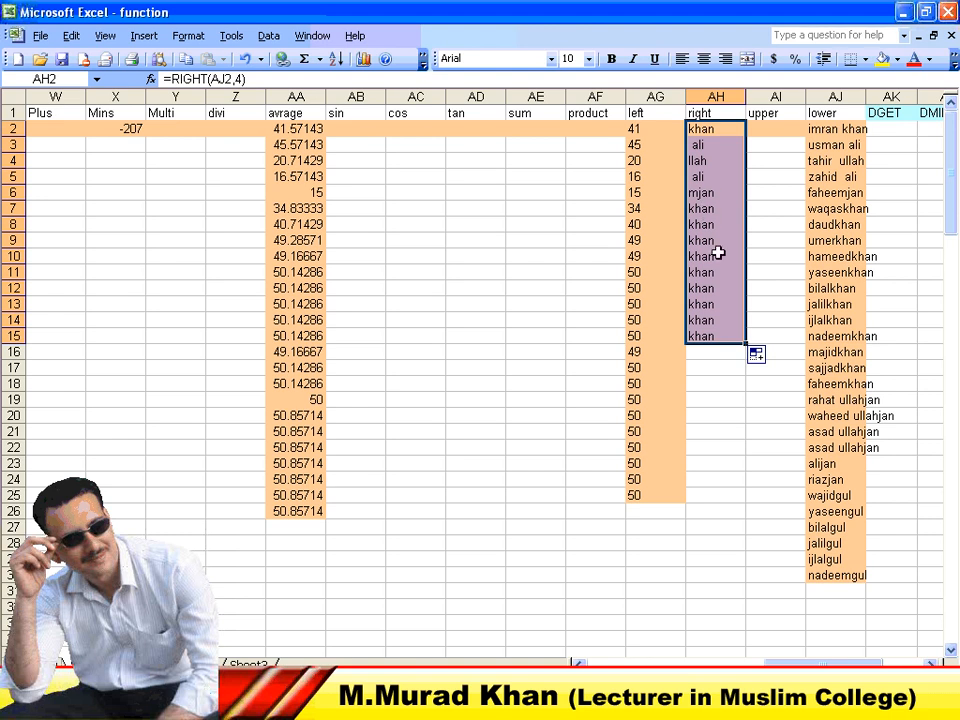
pyautogui.click(710, 510)
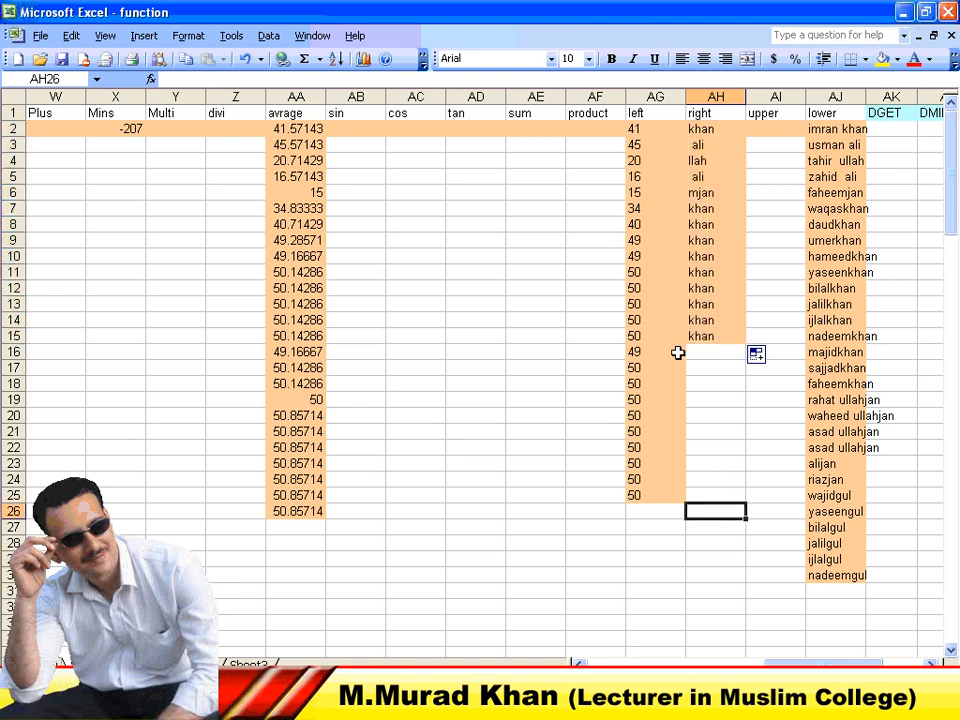
# Look along row 2 through the avrage, sin, cos and tan columns, checking their headings and contents.
pyautogui.click(598, 128)
pyautogui.click(347, 127)
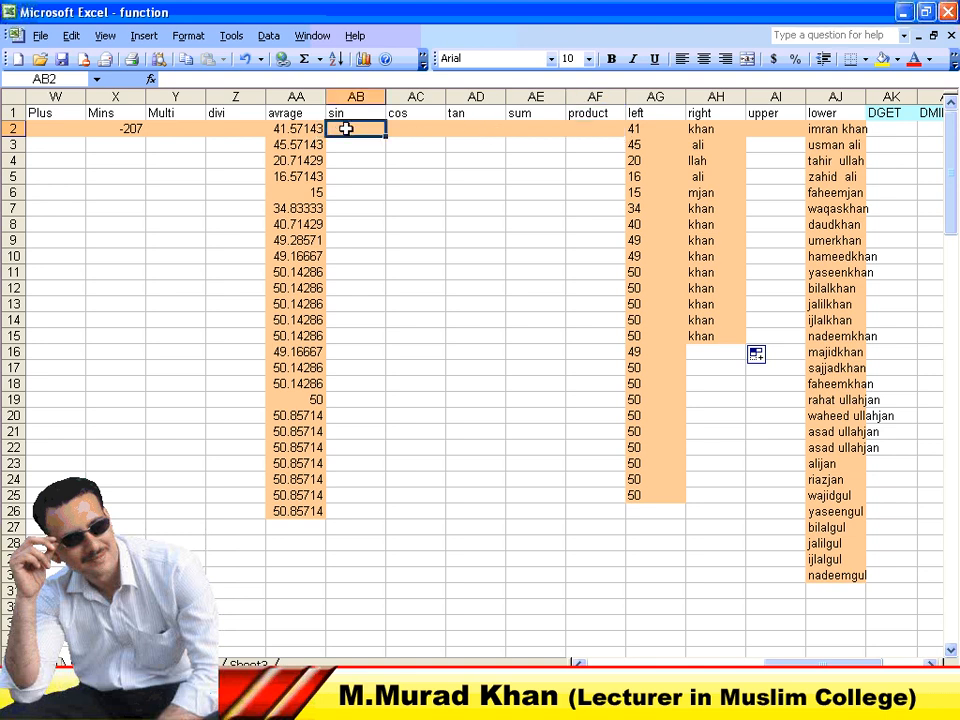
pyautogui.press('Right')
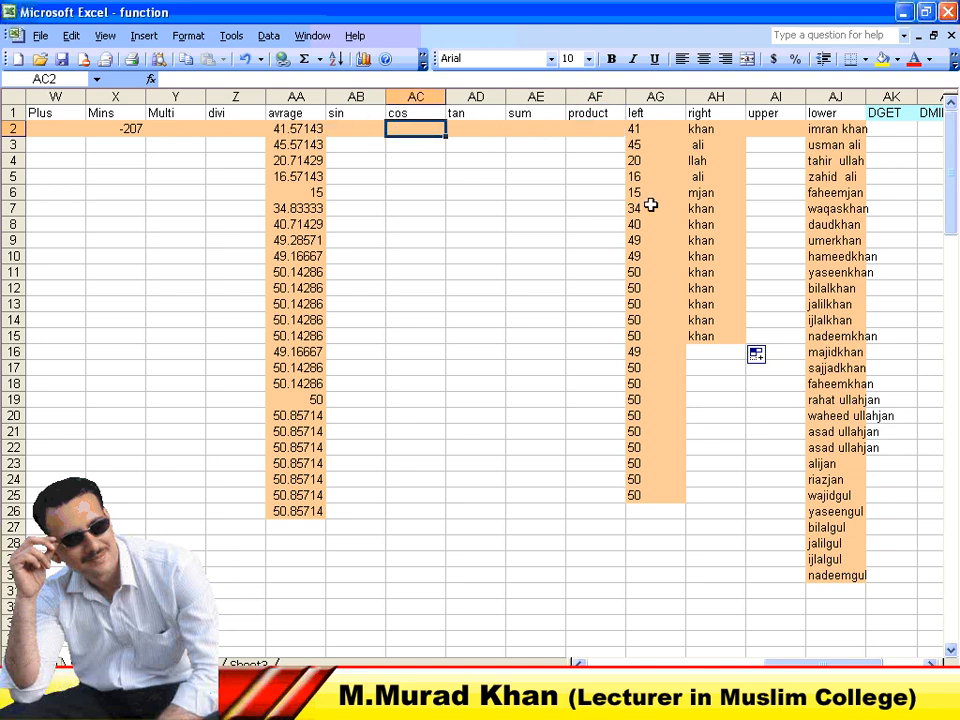
pyautogui.press('Right')
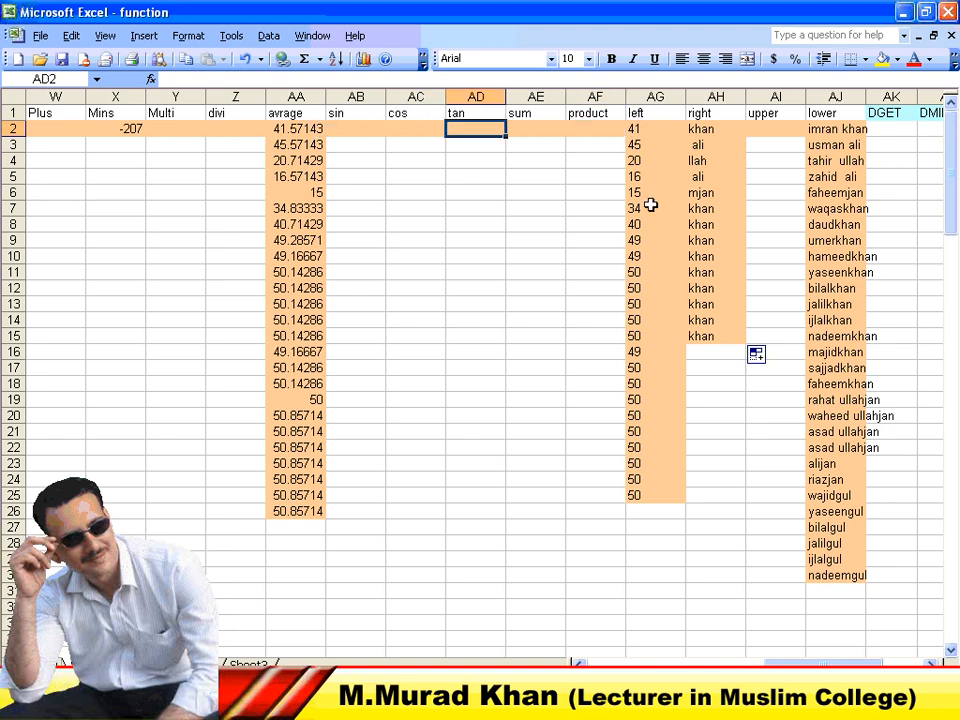
pyautogui.press('Left')
pyautogui.press('Left')
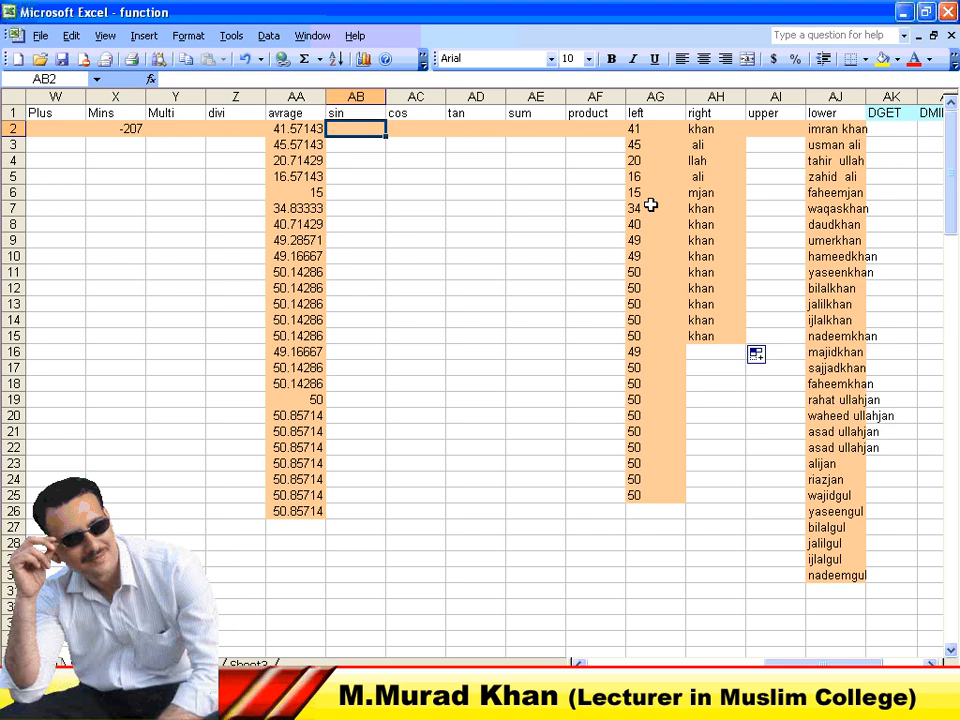
pyautogui.press('Left')
pyautogui.press('Left')
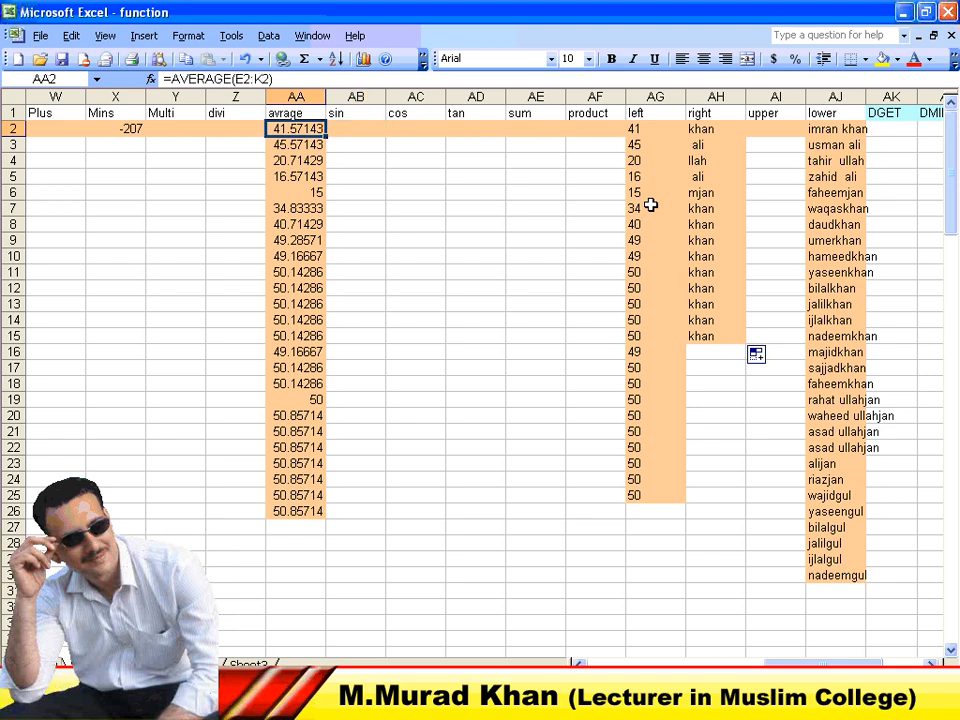
# Enter the sample numbers 0, 1 and 2 in cells Z5 through Z7 under the divi heading.
pyautogui.press('Down')
pyautogui.press('Down')
pyautogui.press('Down')
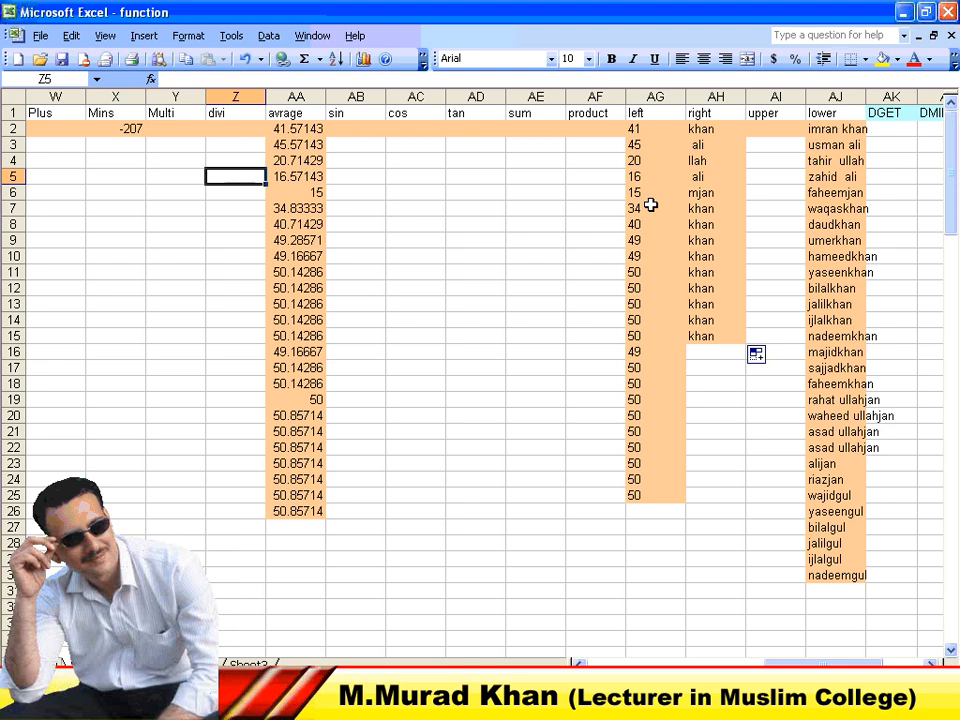
pyautogui.press('Up')
pyautogui.press('Up')
pyautogui.press('Up')
pyautogui.press('Down')
pyautogui.press('Down')
pyautogui.press('Down')
pyautogui.press('Down')
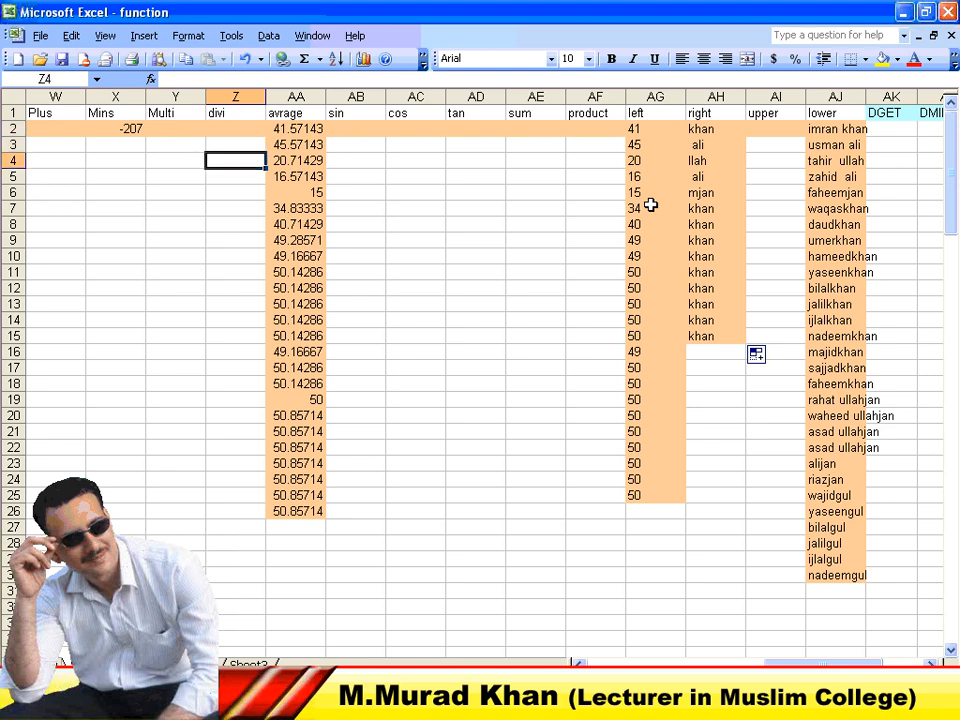
pyautogui.write('1')
pyautogui.press('Return')
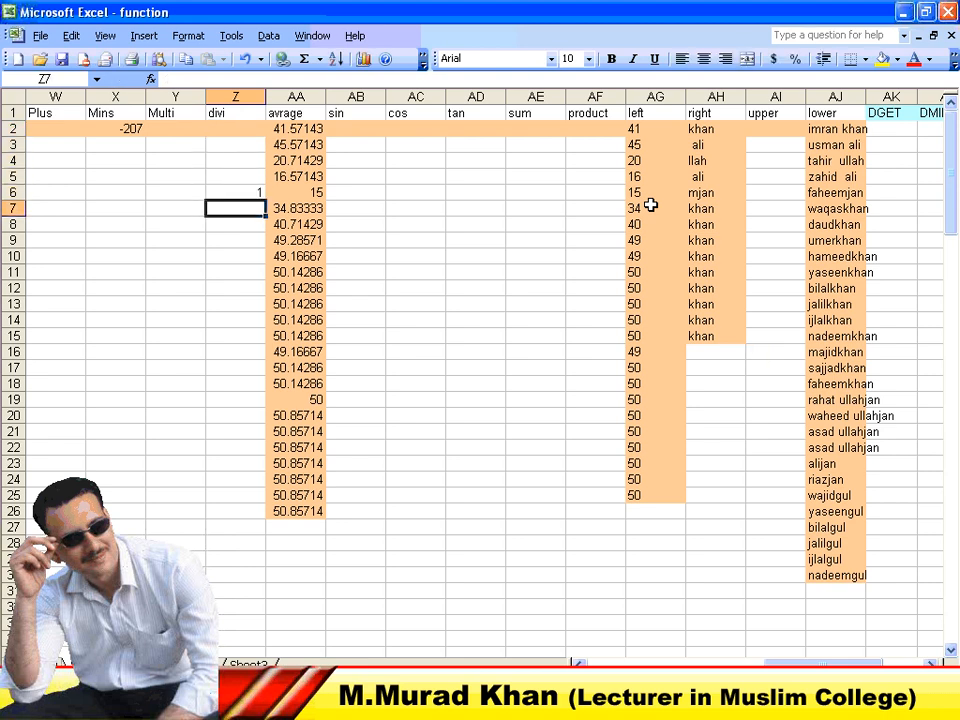
pyautogui.write('2')
pyautogui.press('Return')
pyautogui.press('Up')
pyautogui.press('Up')
pyautogui.press('Up')
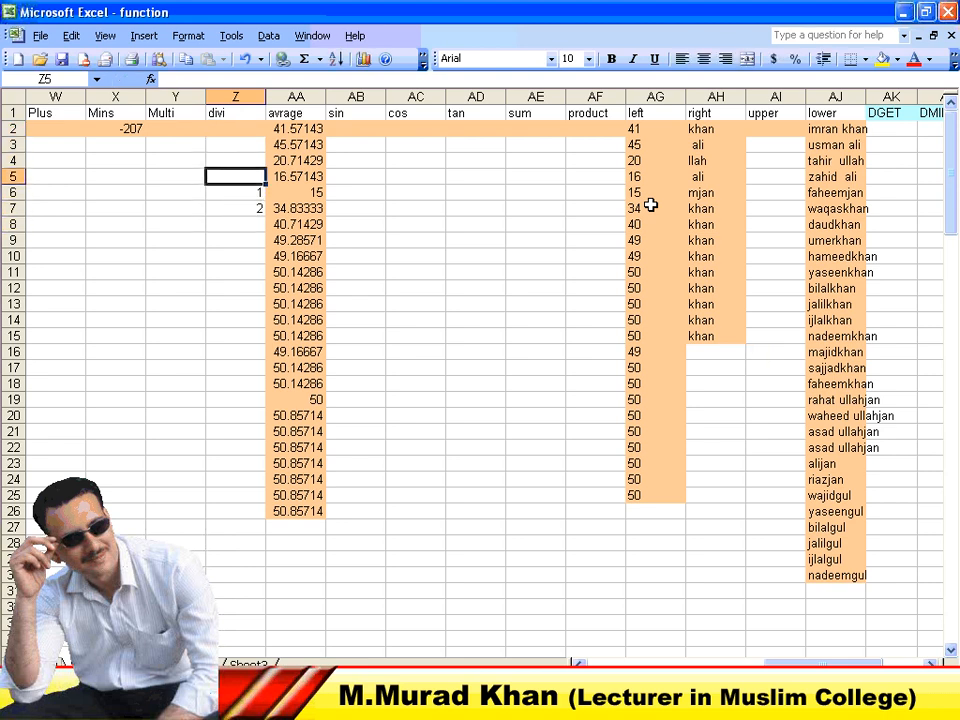
pyautogui.write('0')
pyautogui.press('Right')
# Enter =sin(Z6) in cell AB2 under the sin heading.
pyautogui.press('Right')
pyautogui.press('Right')
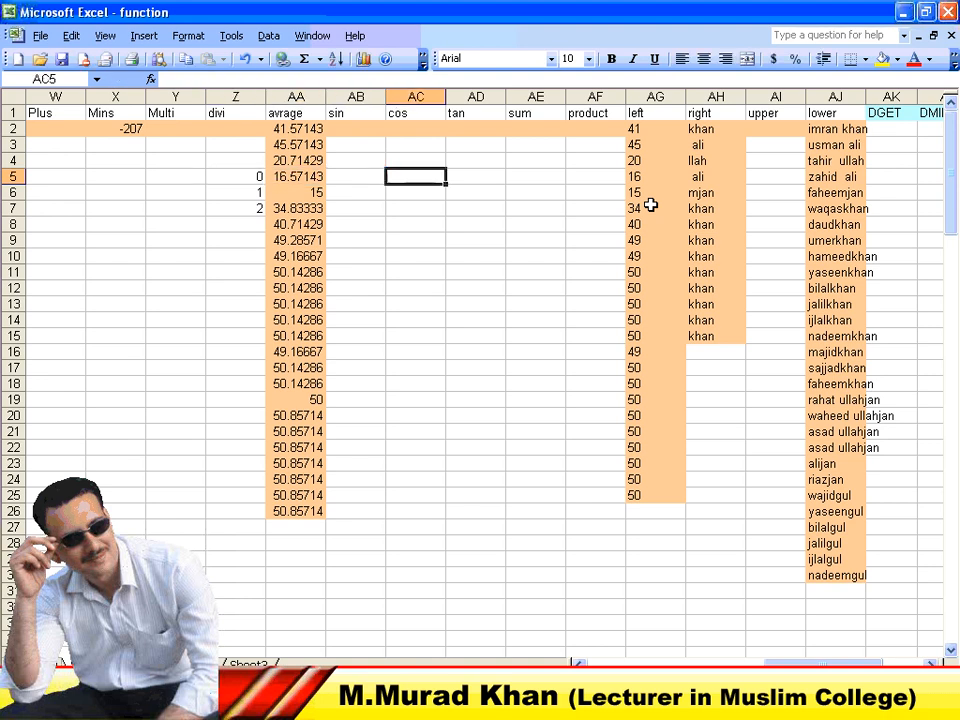
pyautogui.press('Up')
pyautogui.press('Up')
pyautogui.press('Up')
pyautogui.press('Left')
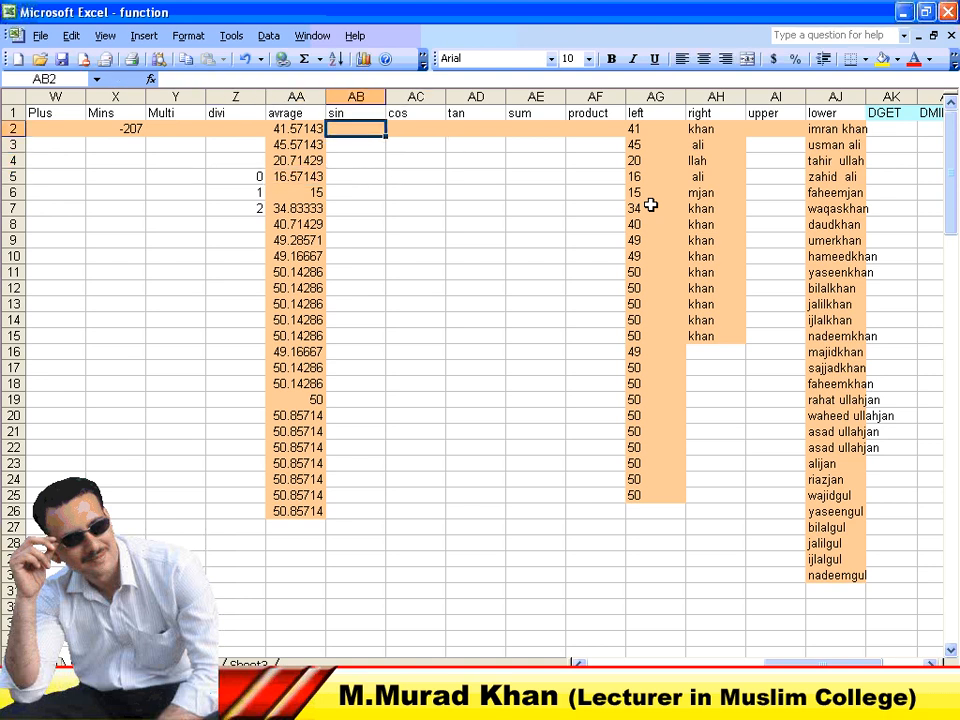
pyautogui.write('=s')
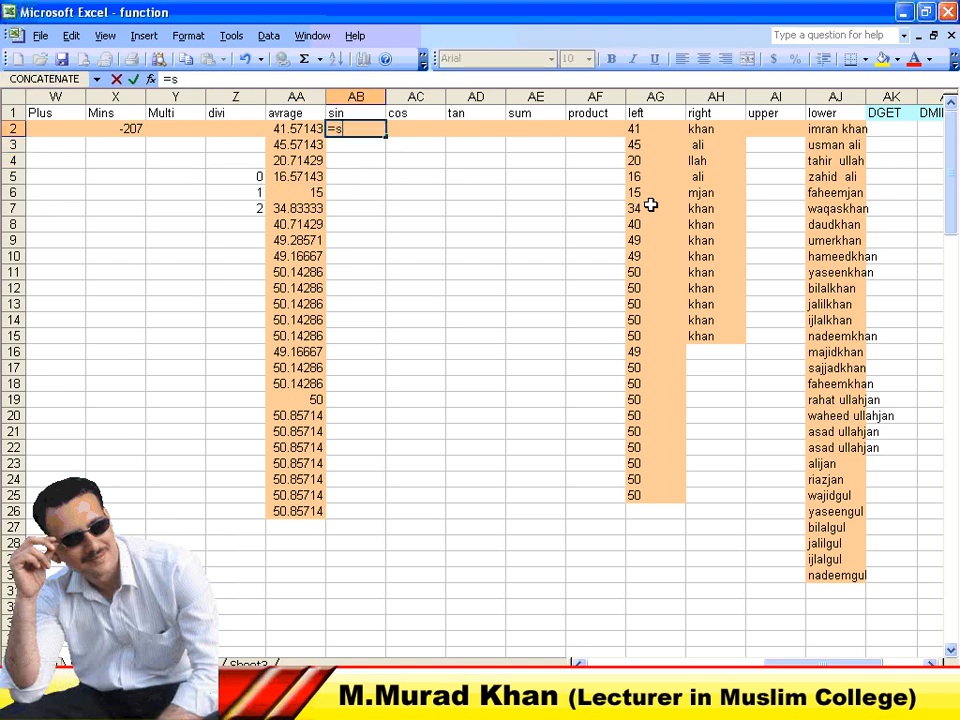
pyautogui.write('in(')
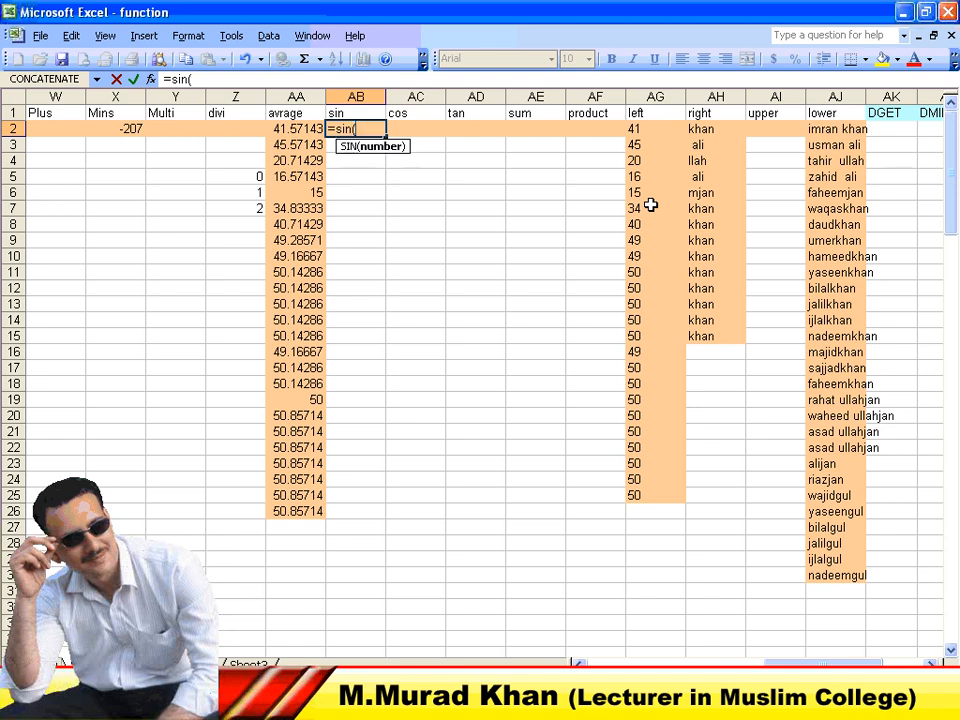
pyautogui.click(242, 192)
pyautogui.write(')')
pyautogui.press('Return')
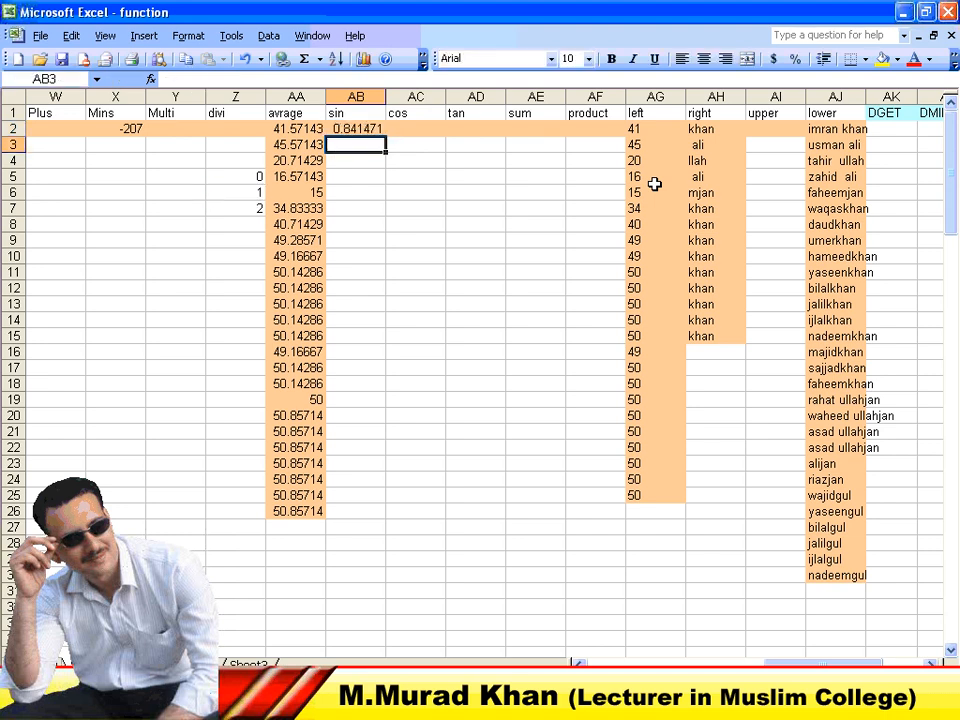
# Enter =cos(Z6) in cell AC2 under the cos heading.
pyautogui.press('Up')
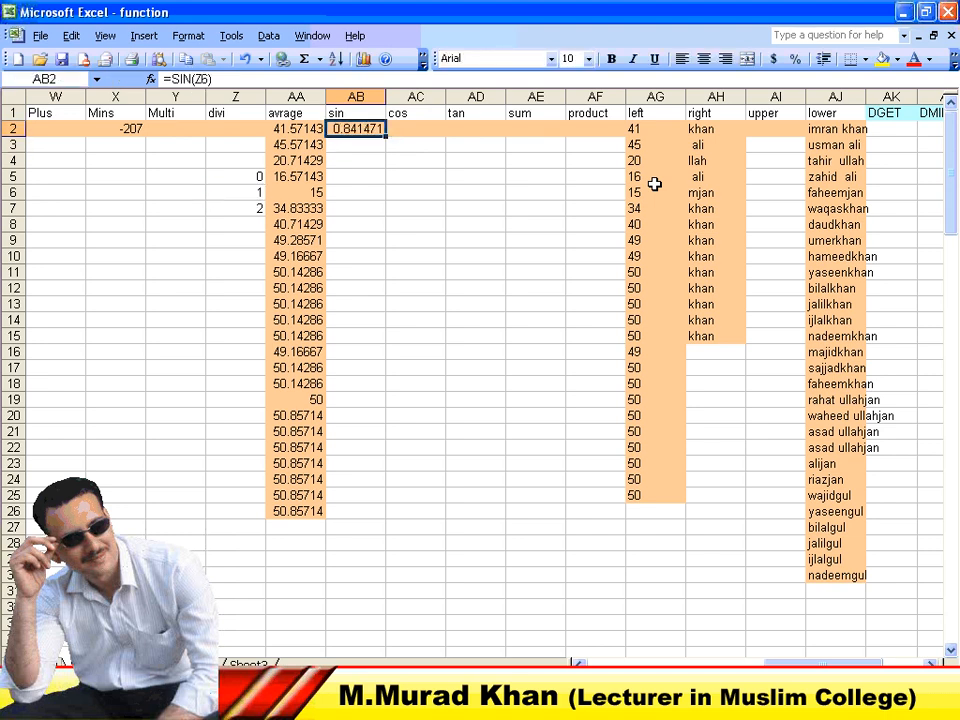
pyautogui.press('Right')
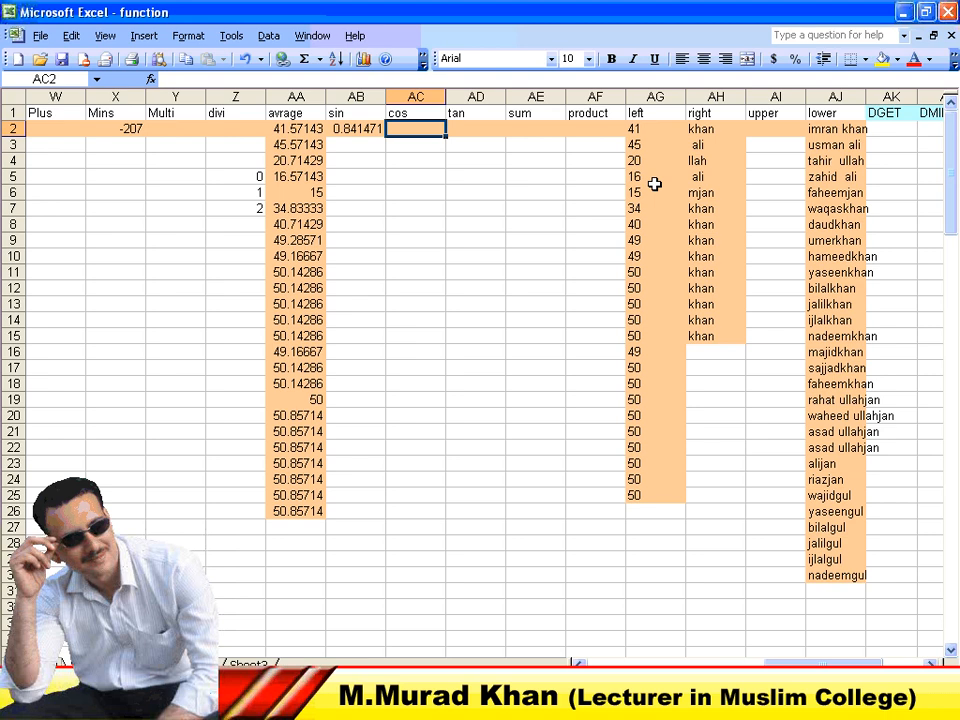
pyautogui.write('=cos')
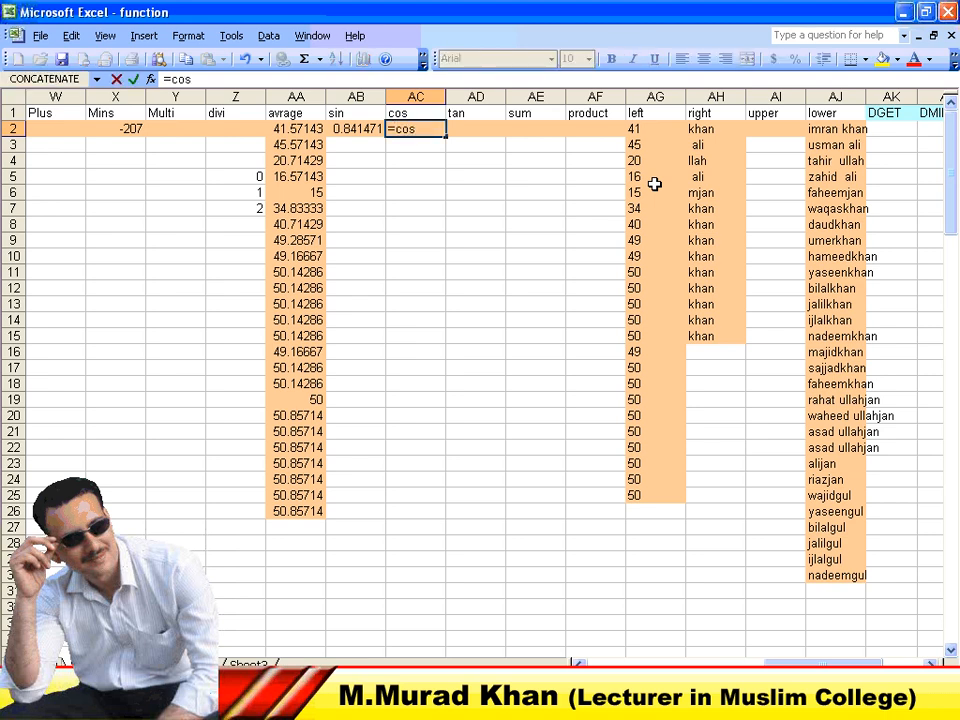
pyautogui.write('(')
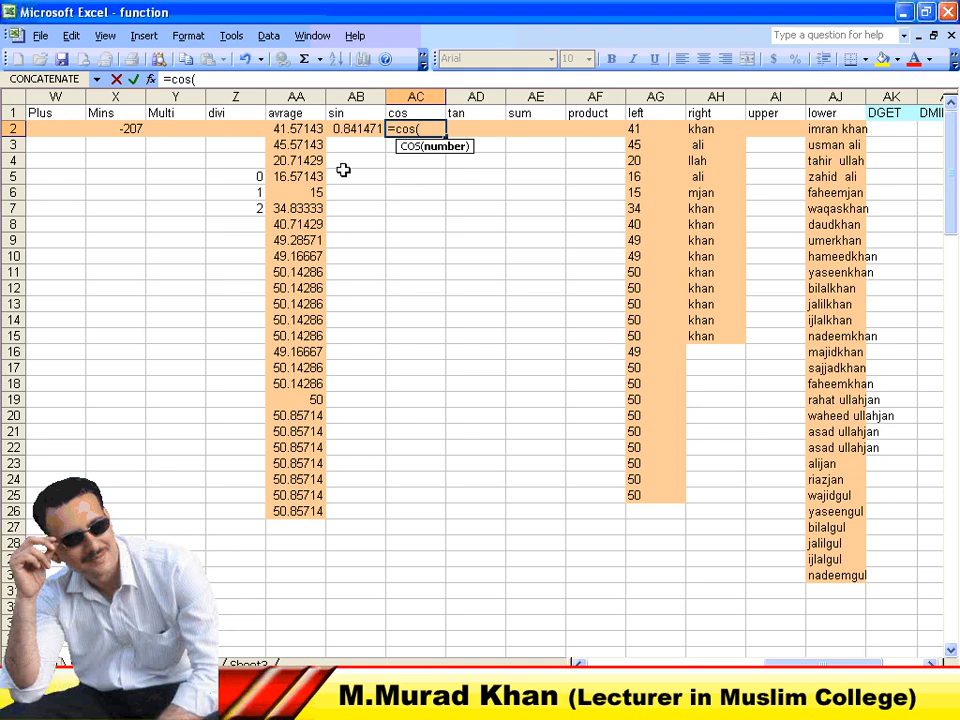
pyautogui.click(253, 193)
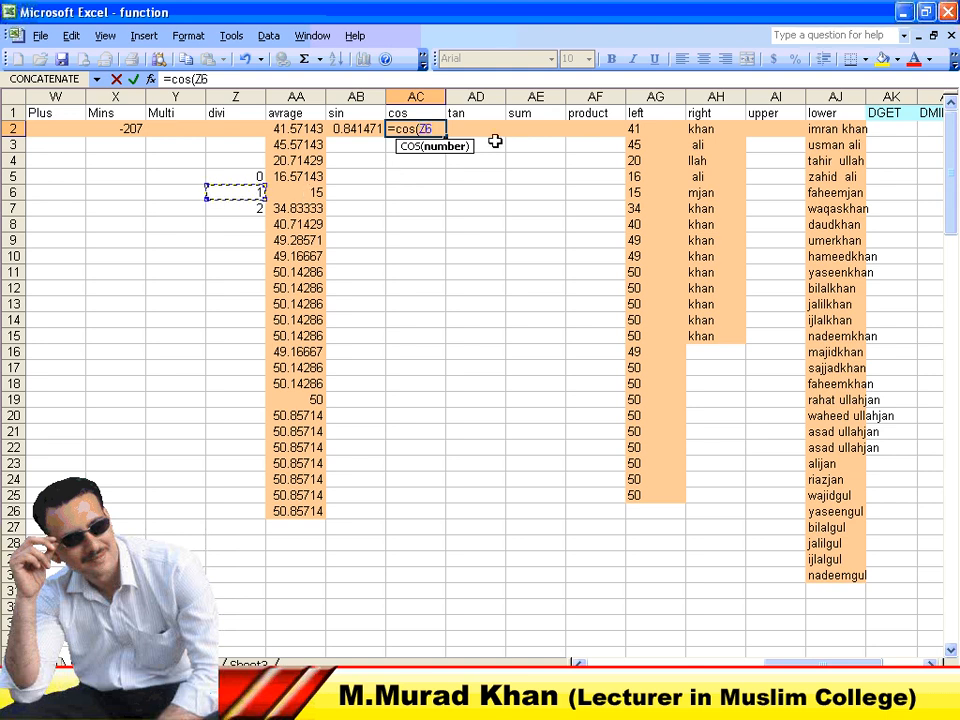
pyautogui.write(')')
pyautogui.press('Return')
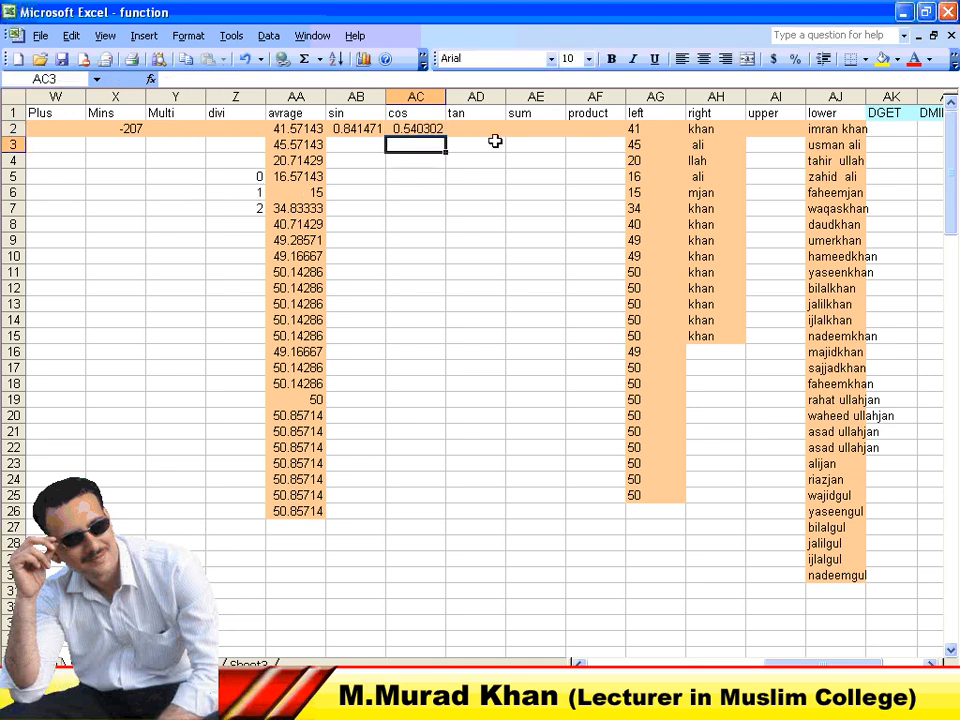
# Enter =Tan(Z6) in cell AD2 under the tan heading.
pyautogui.press('Up')
pyautogui.press('Left')
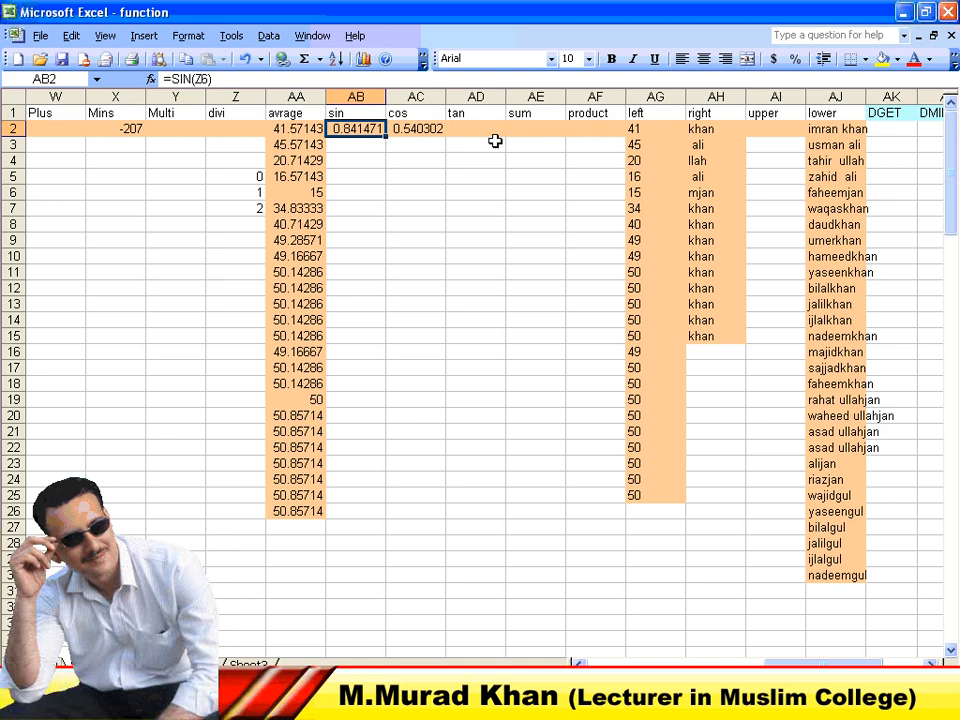
pyautogui.press('Right')
pyautogui.press('Right')
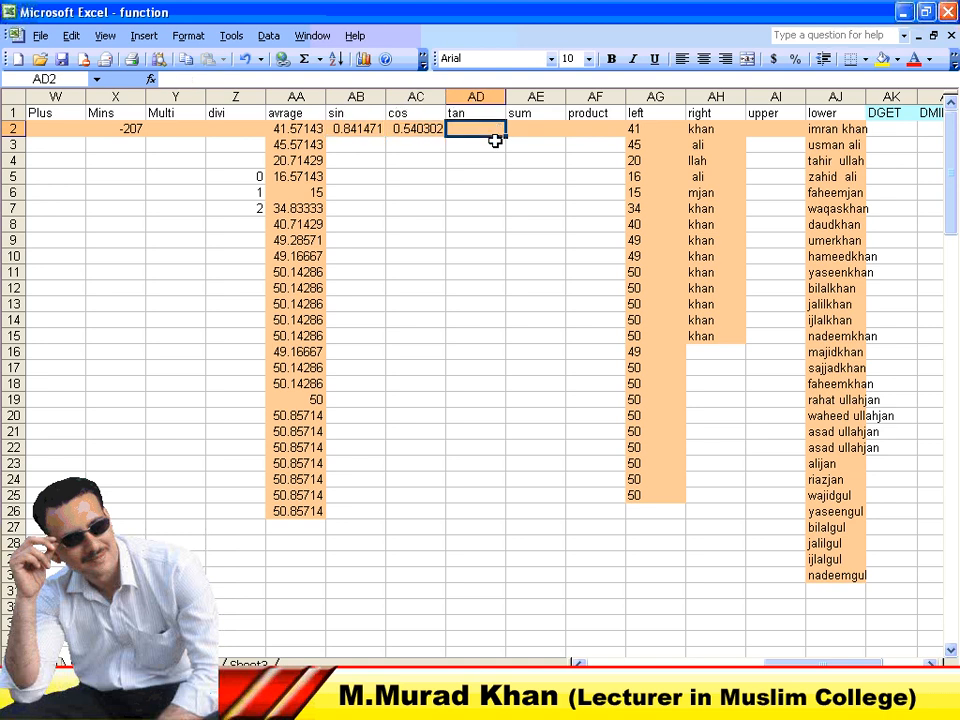
pyautogui.write('=')
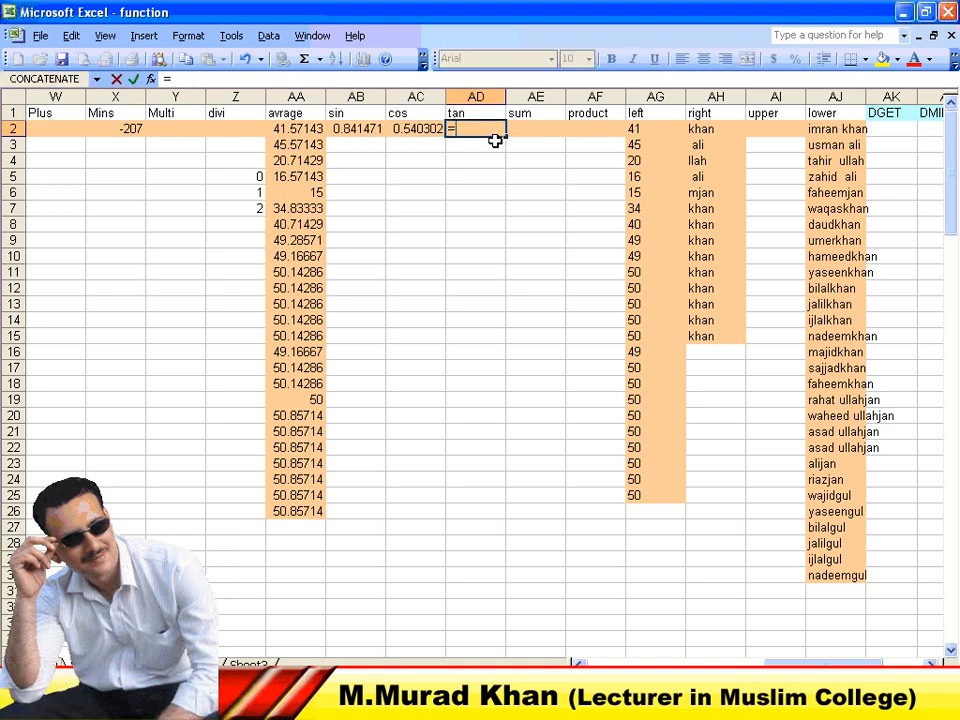
pyautogui.write('Tan(')
pyautogui.click(227, 195)
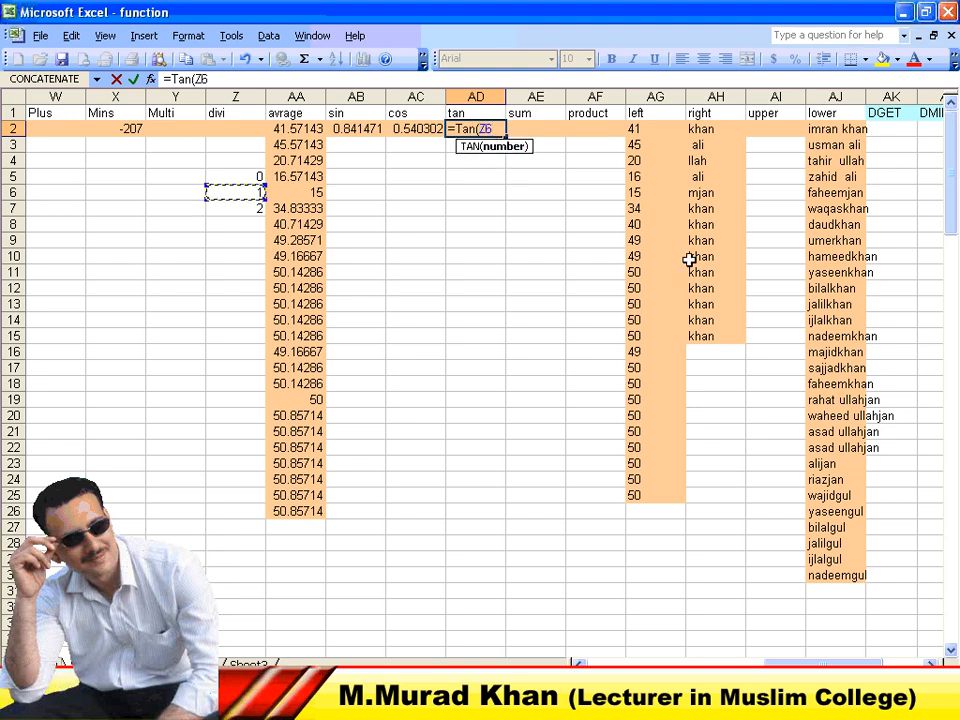
pyautogui.write(')')
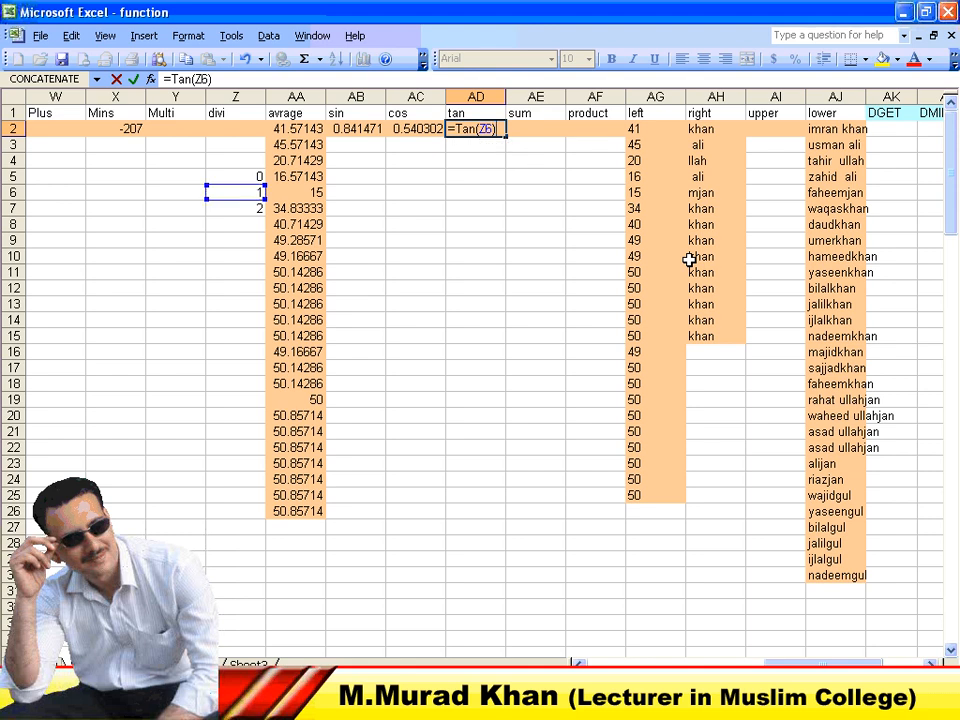
pyautogui.press('Return')
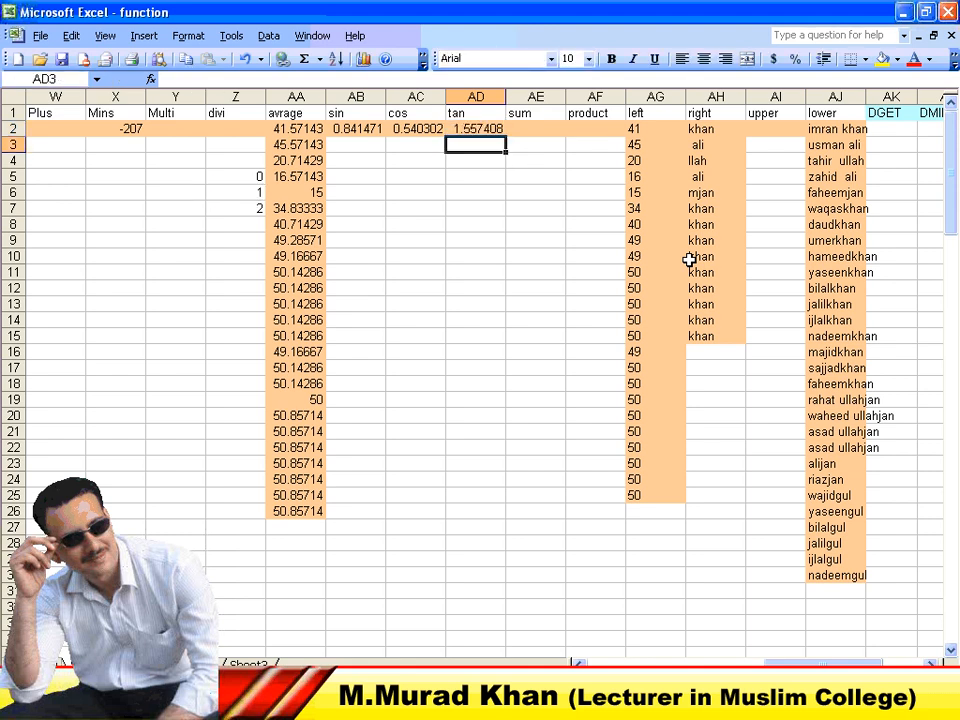
# Review the TAN, COS and SIN formulas in cells AD2, AC2 and AB2.
pyautogui.press('Up')
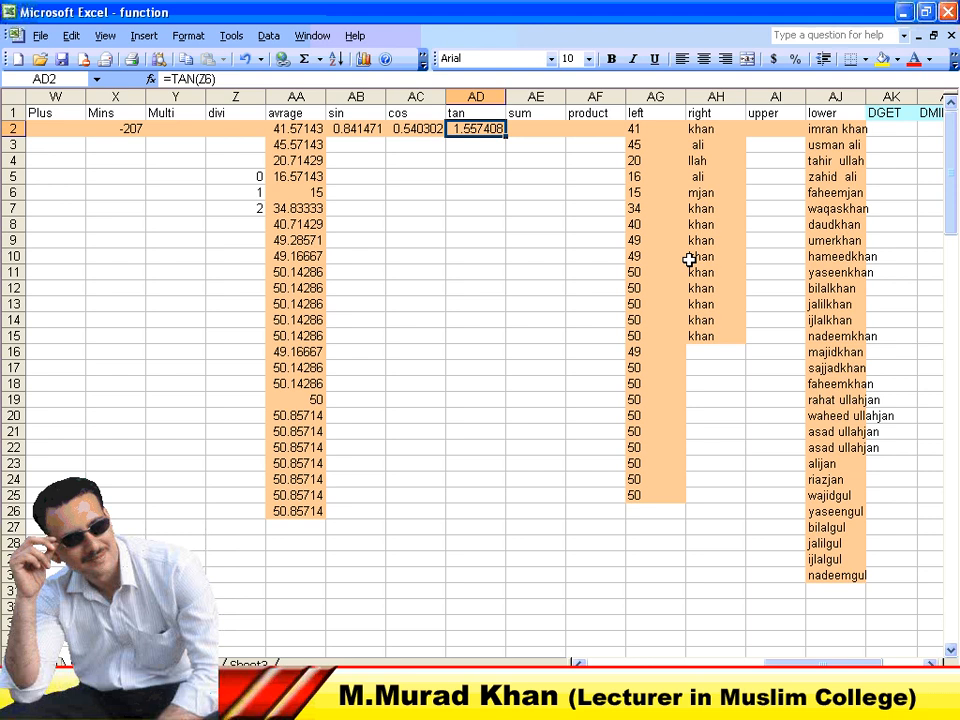
pyautogui.press('Right')
pyautogui.press('Left')
pyautogui.press('Left')
pyautogui.press('Left')
pyautogui.press('Left')
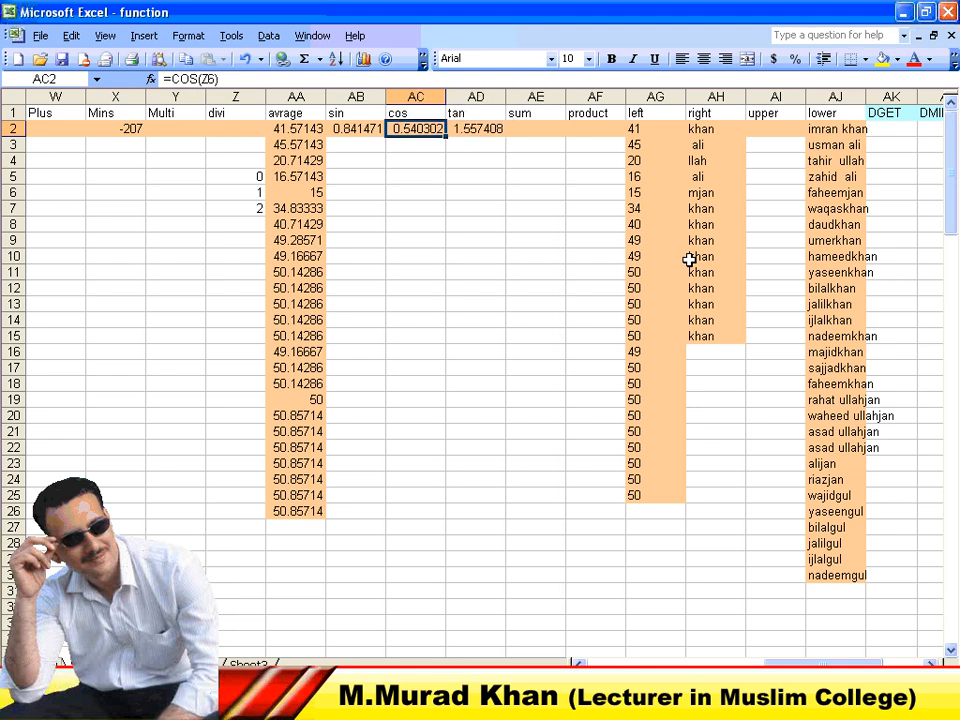
pyautogui.press('Left')
pyautogui.press('Right')
pyautogui.press('Right')
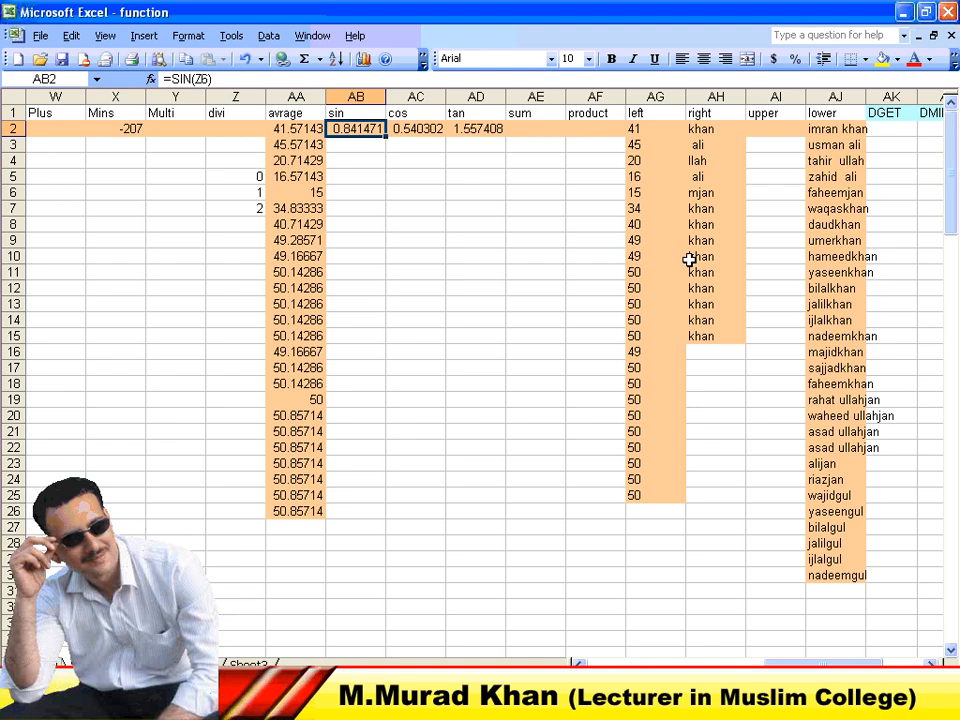
# Examine row 2 under the Plus, Mins, Multi and divi headings, including the subtraction formula in cell X2.
pyautogui.press('Left')
pyautogui.press('Left')
pyautogui.press('Left')
pyautogui.press('Left')
pyautogui.press('Left')
pyautogui.press('Left')
pyautogui.press('Left')
pyautogui.press('Right')
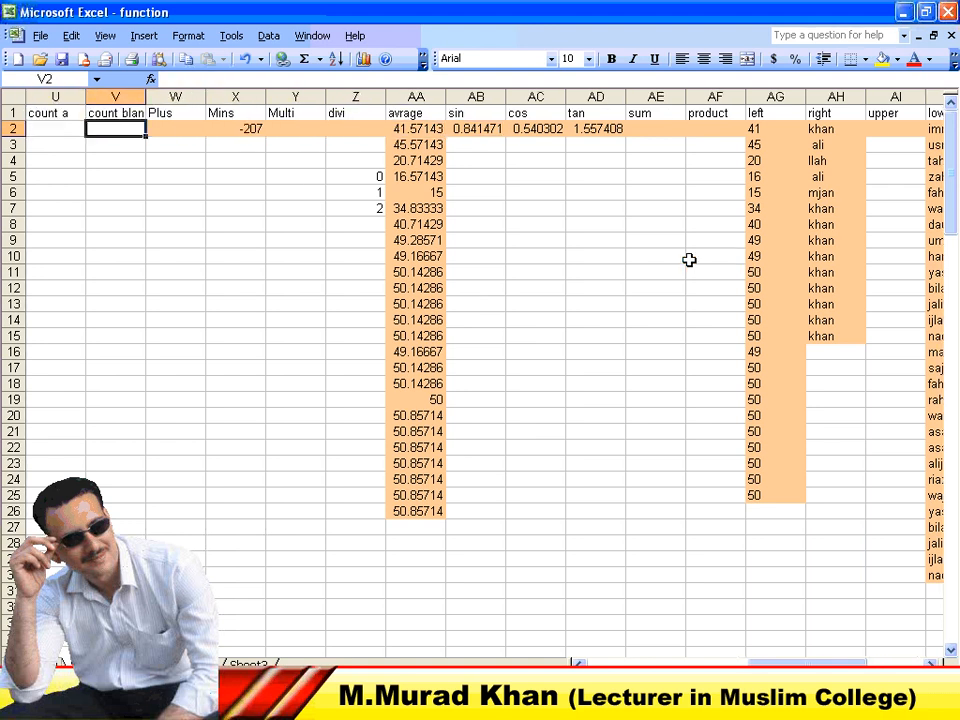
pyautogui.press('Right')
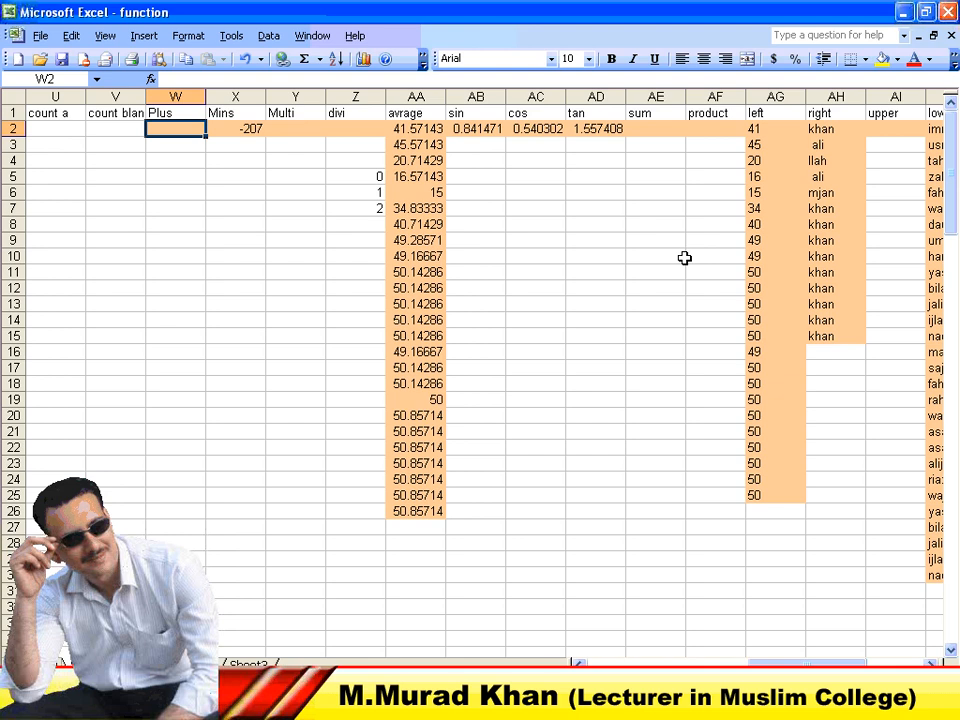
pyautogui.press('Right')
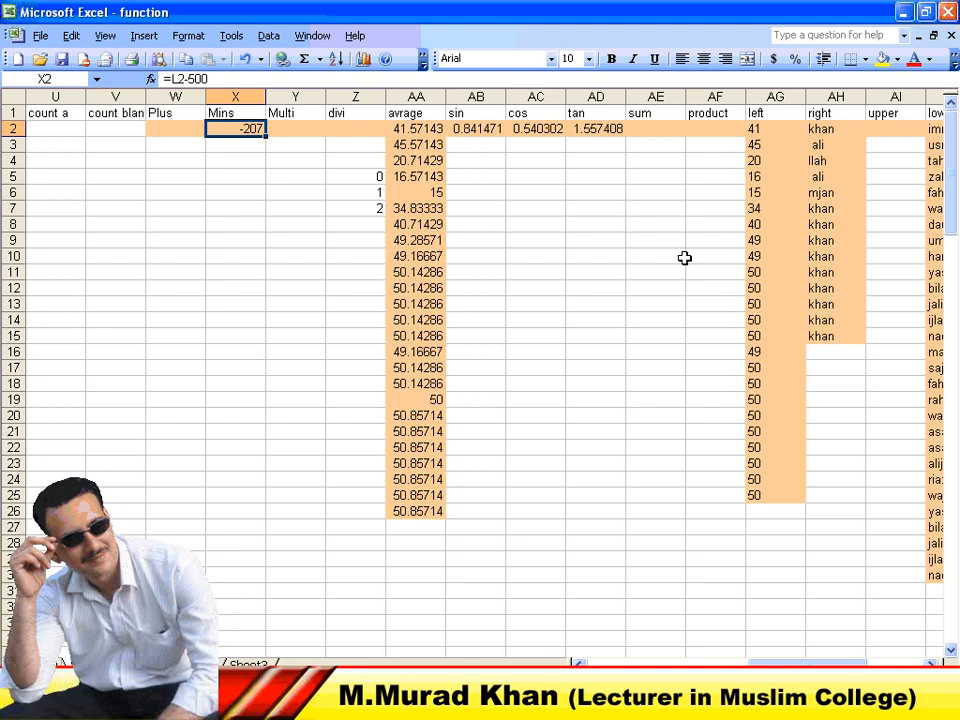
pyautogui.press('Right')
pyautogui.press('Right')
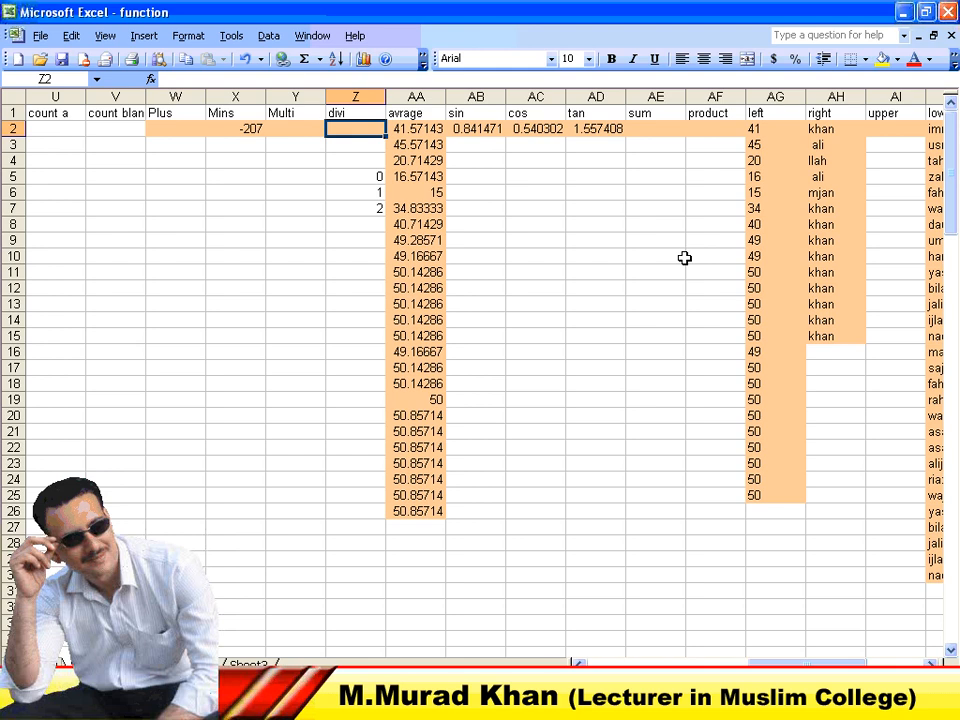
pyautogui.press('Left')
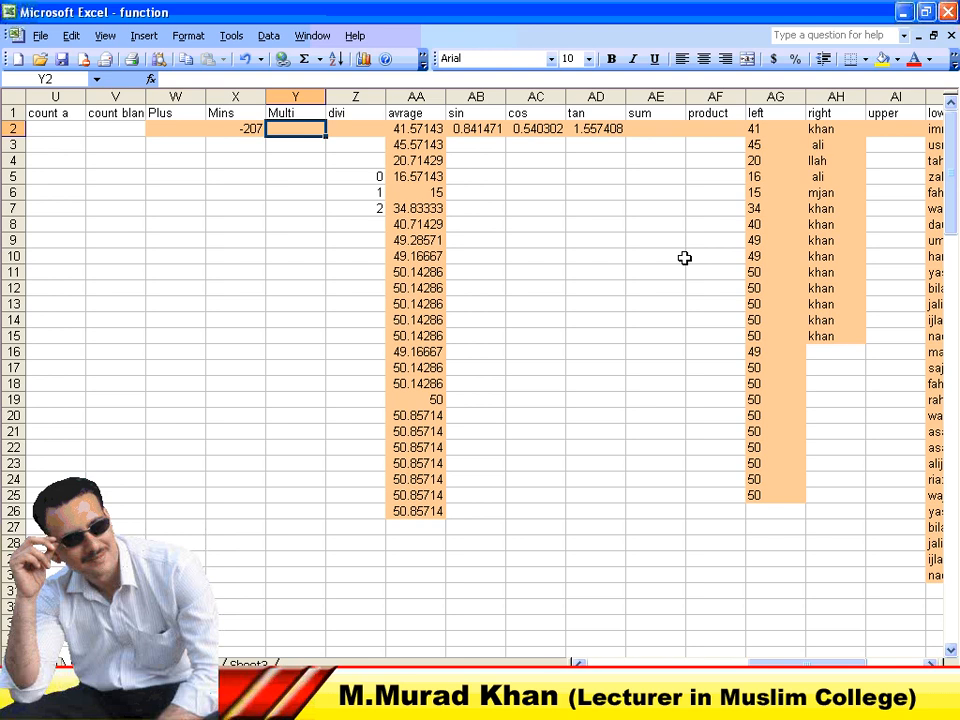
# Look through the remaining function columns from sum to DCOUNT, ending on cell AK2 under the DGET heading.
pyautogui.press('Right')
pyautogui.press('Right')
pyautogui.press('Right')
pyautogui.press('Right')
pyautogui.press('Right')
pyautogui.press('Right')
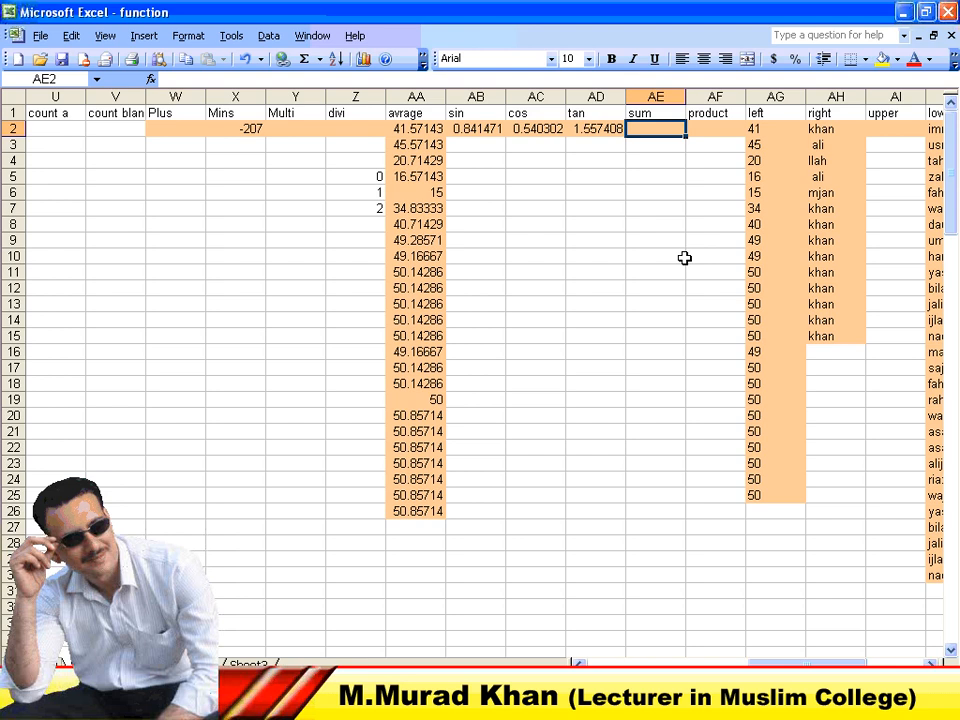
pyautogui.press('Right')
pyautogui.press('Right')
pyautogui.press('Right')
pyautogui.press('Right')
pyautogui.press('Right')
pyautogui.press('Right')
pyautogui.press('Right')
pyautogui.press('Right')
pyautogui.press('Right')
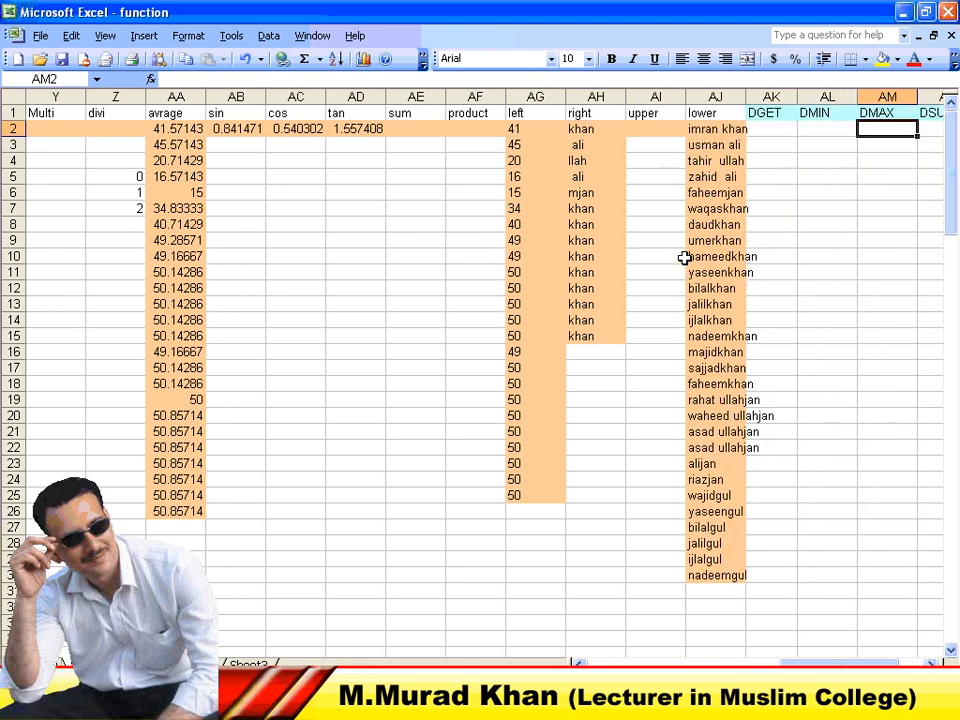
pyautogui.press('Right')
pyautogui.press('Right')
pyautogui.press('Right')
pyautogui.press('Right')
pyautogui.press('Left')
pyautogui.press('Left')
pyautogui.press('Left')
pyautogui.press('Left')
pyautogui.press('Left')
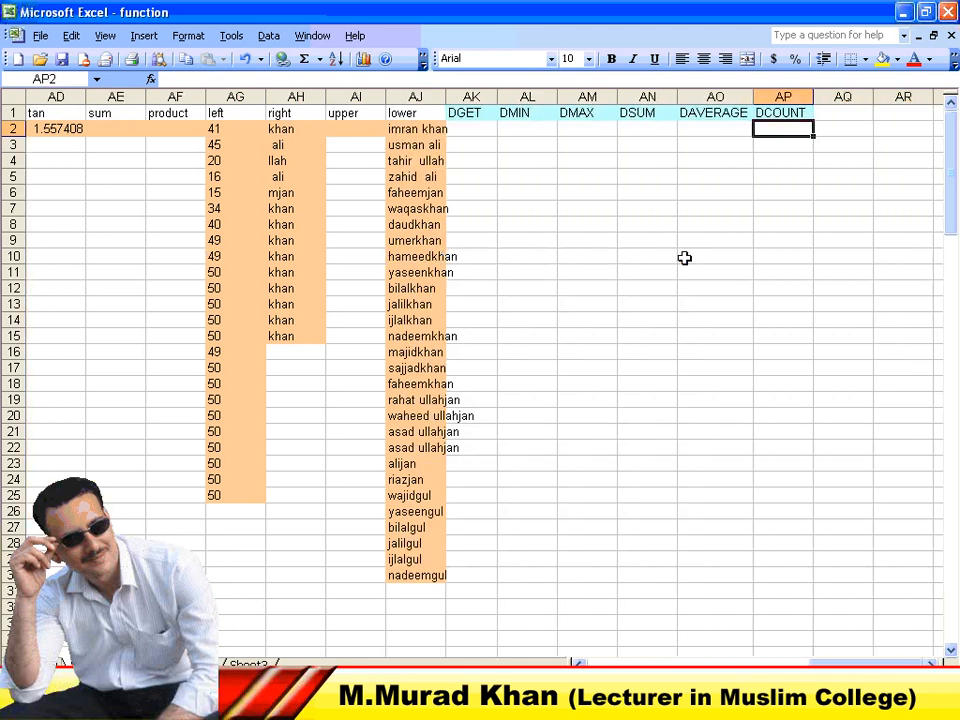
pyautogui.press('Left')
pyautogui.press('Left')
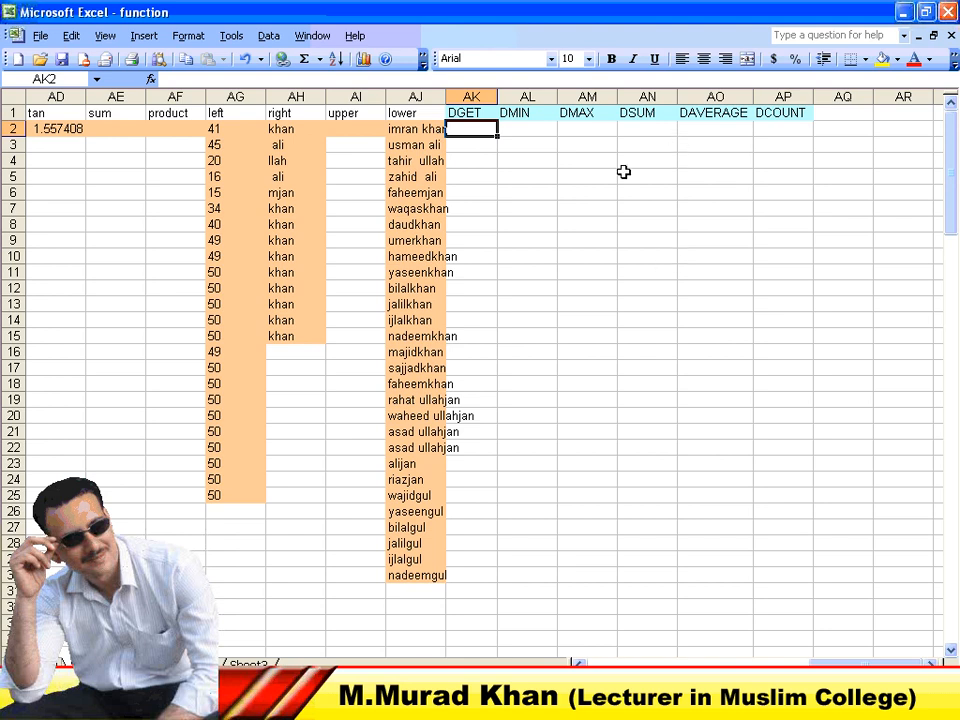
pyautogui.click(378, 704)
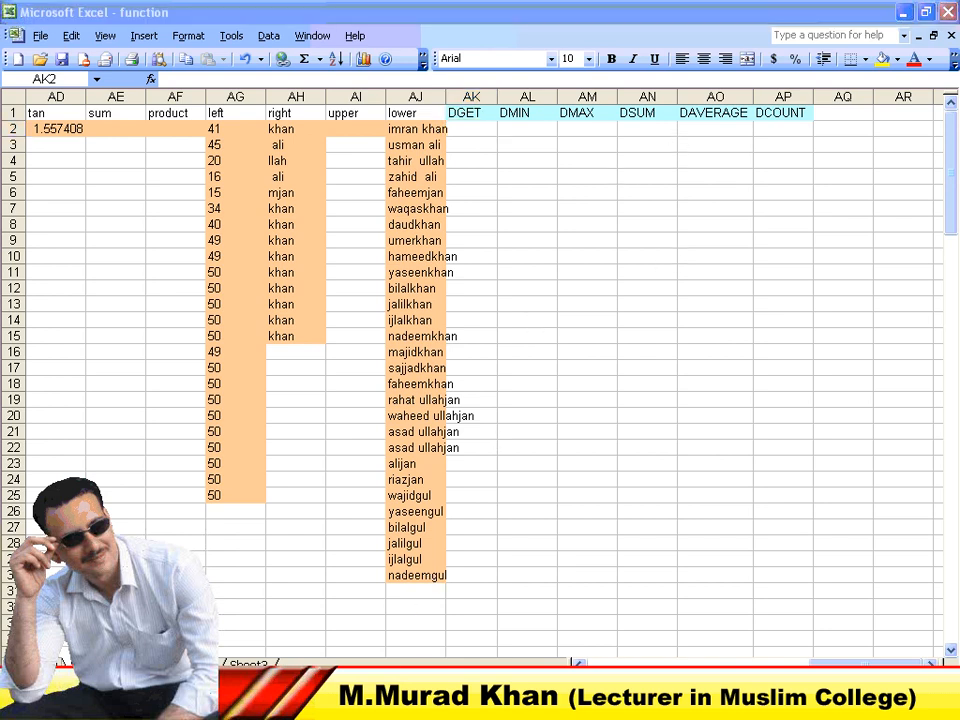